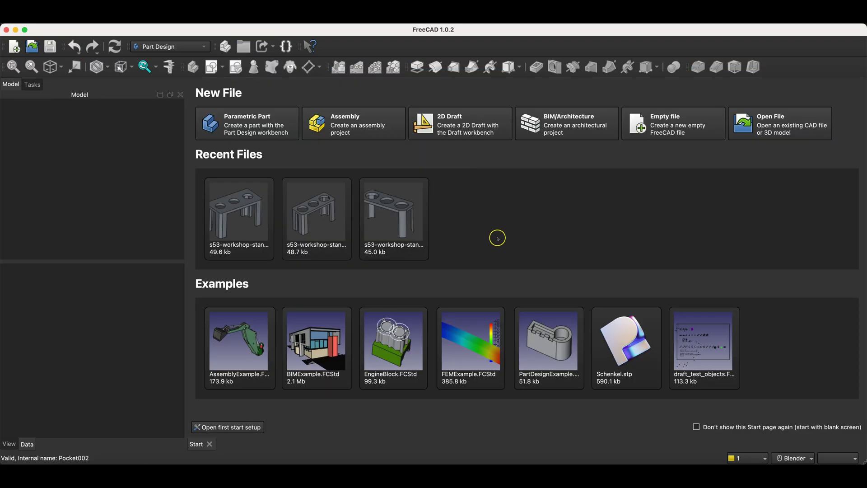
pyautogui.click(180, 48)
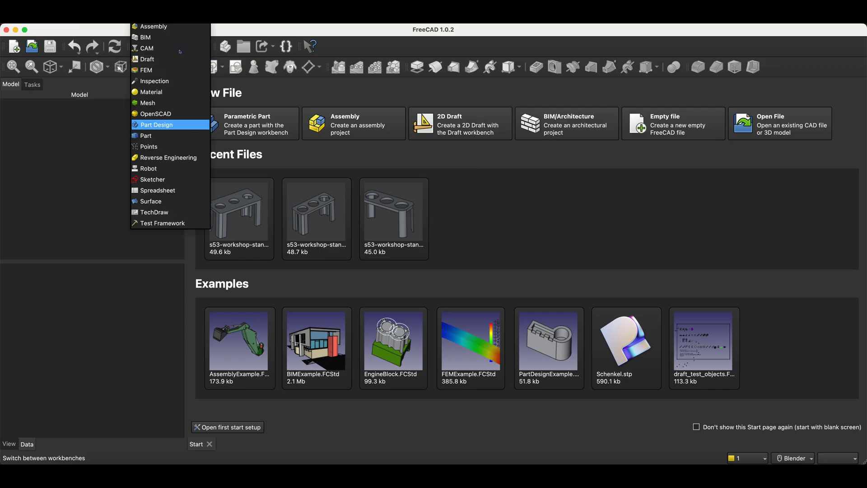
pyautogui.click(537, 231)
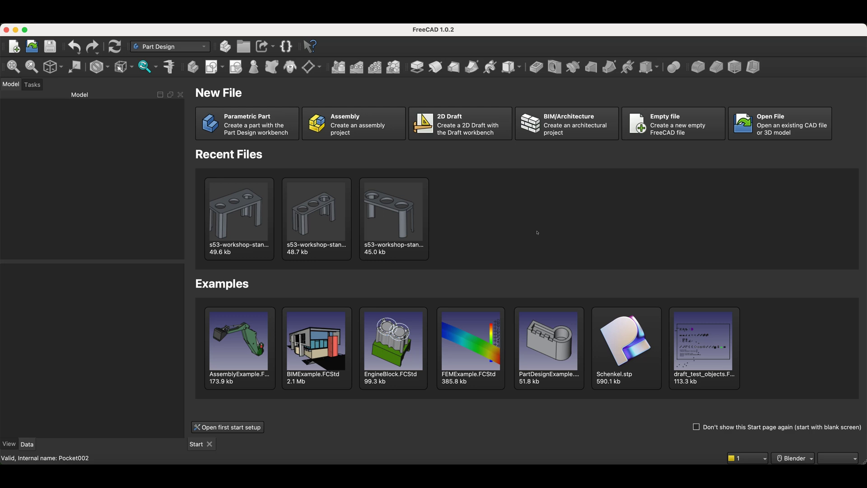
pyautogui.click(535, 230)
# Create a new parametric part and start a sketch on the XZ plane of its body.
pyautogui.click(255, 127)
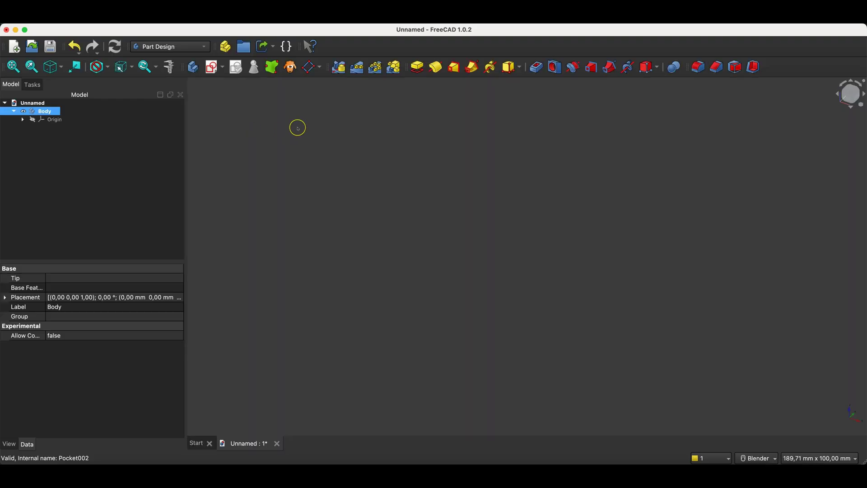
pyautogui.click(212, 74)
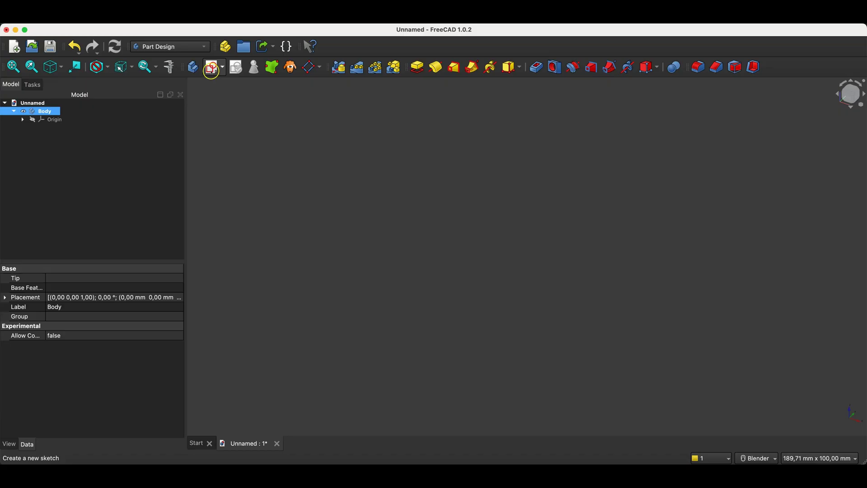
pyautogui.click(211, 69)
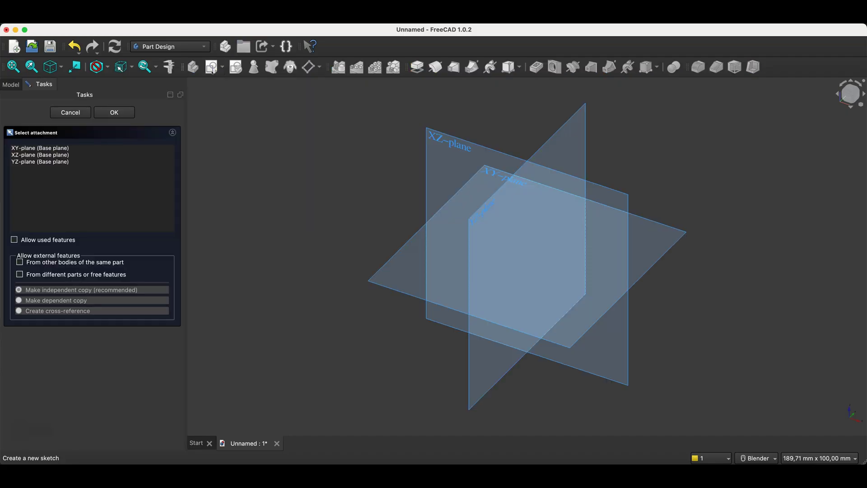
pyautogui.click(443, 142)
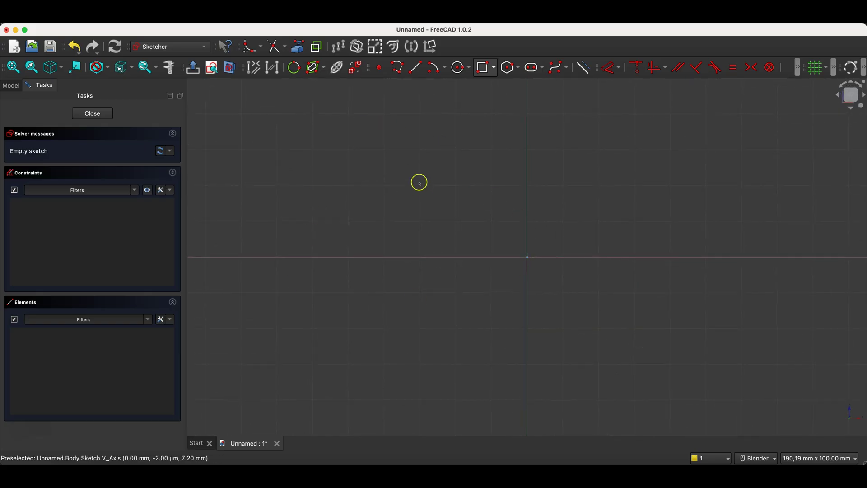
# Draw a rectangle with one corner on the origin, 50 mm wide and 70 mm high.
pyautogui.hscroll(5, 359, 254)
pyautogui.scroll(1, 631, 194)
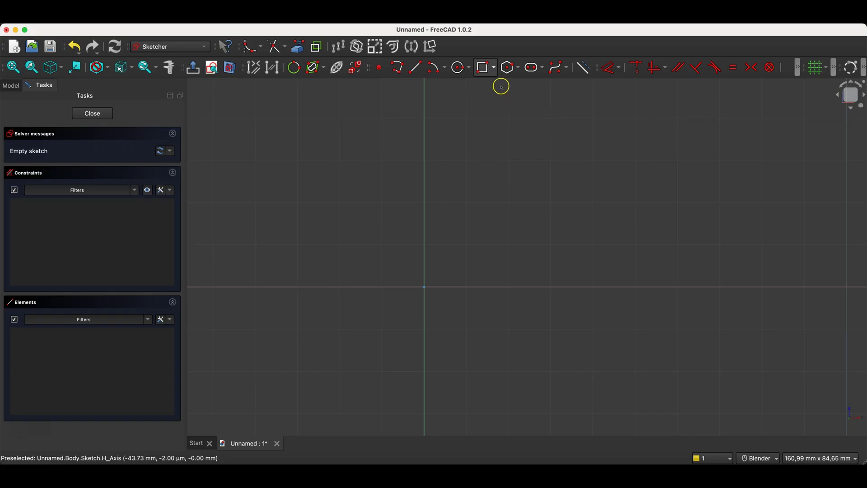
pyautogui.click(482, 67)
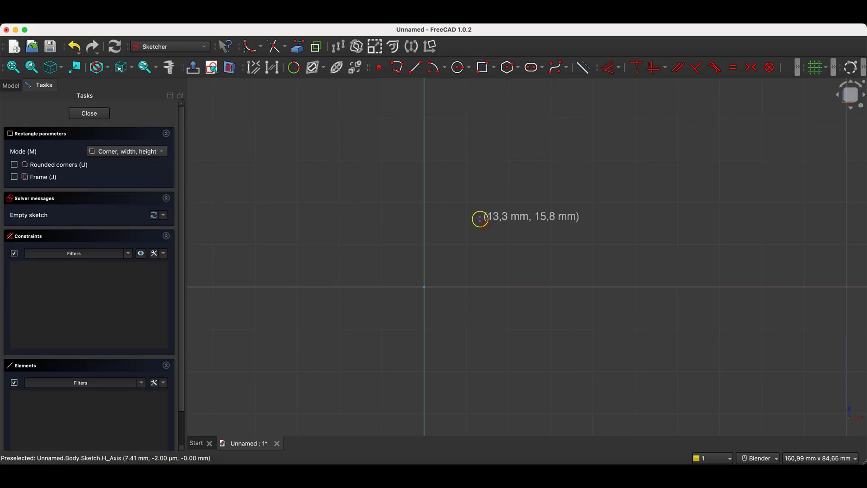
pyautogui.click(424, 287)
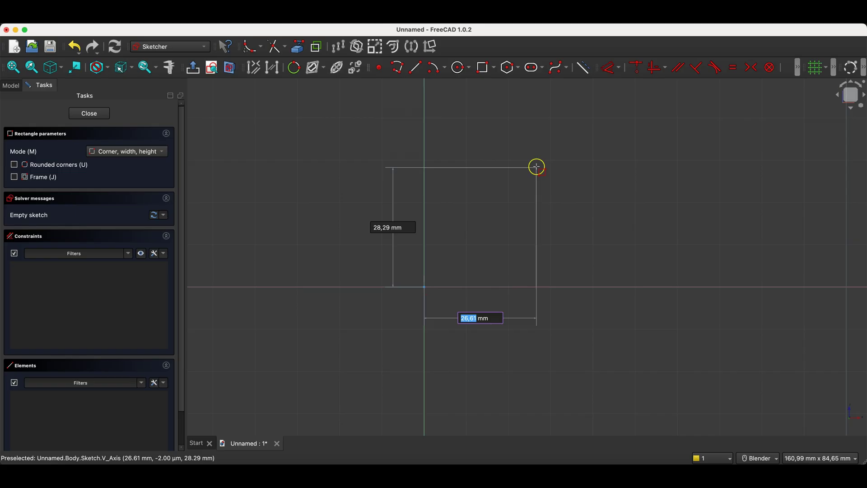
pyautogui.write('50')
pyautogui.press('Tab')
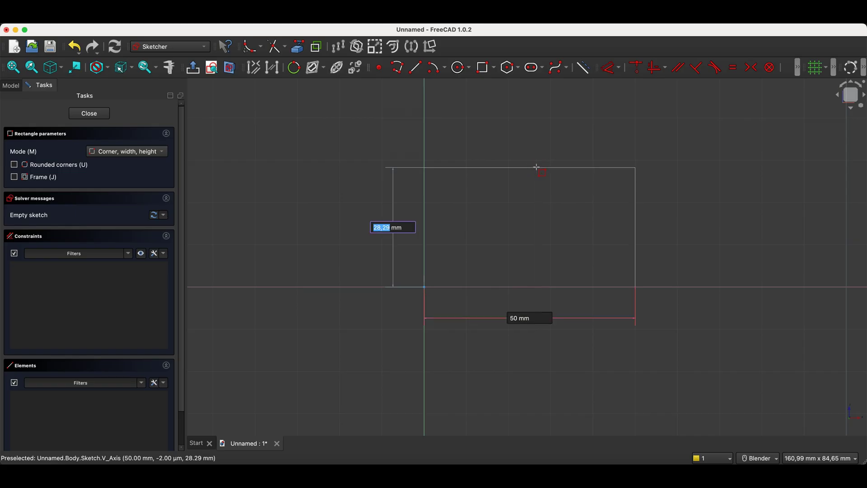
pyautogui.write('70')
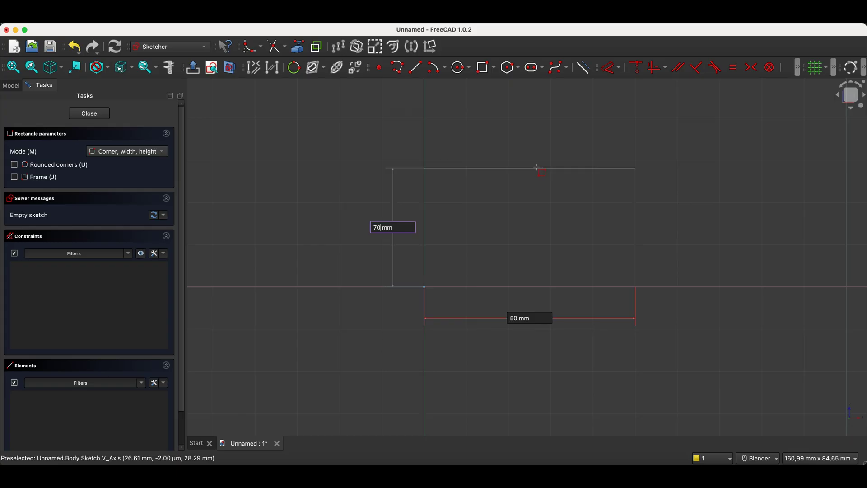
pyautogui.press('Return')
pyautogui.scroll(-5, 503, 193)
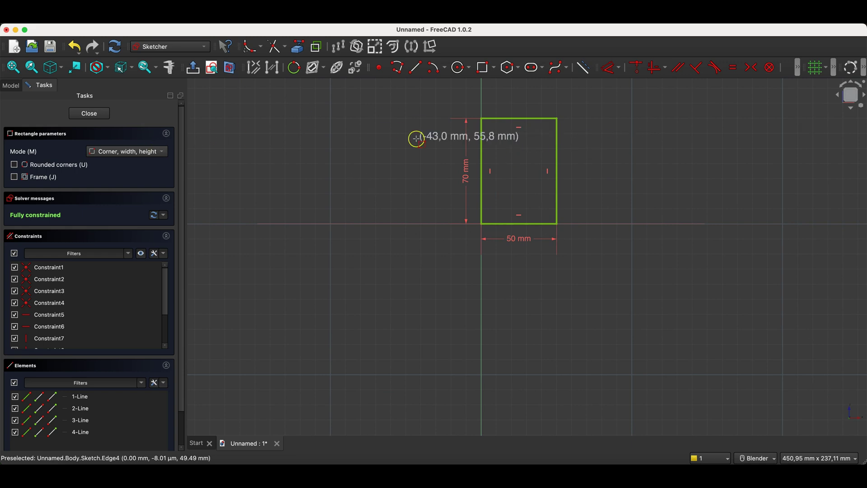
# Close the rectangle sketch and pad it to a length of 100 mm.
pyautogui.click(106, 113)
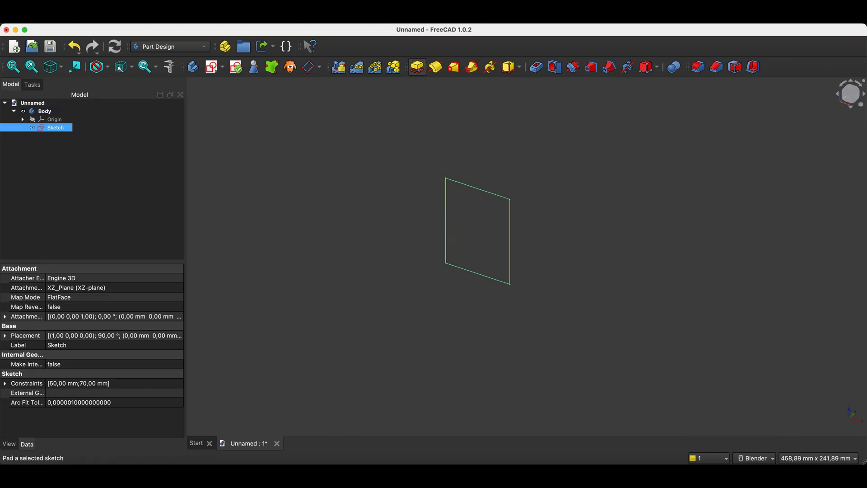
pyautogui.click(417, 68)
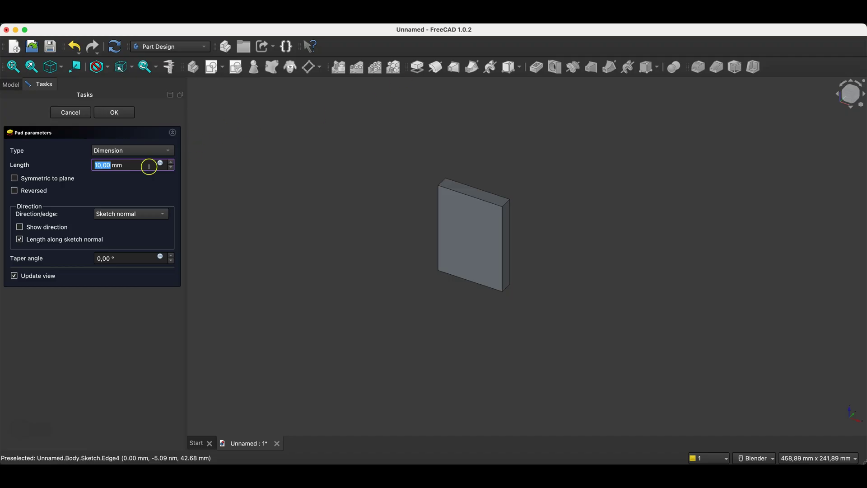
pyautogui.write('100')
pyautogui.click(114, 112)
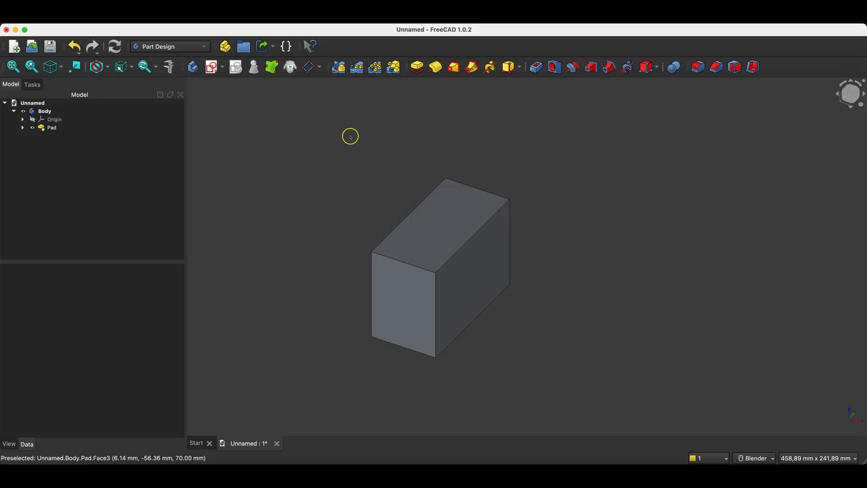
# Start a sketch on the block's top face and link the long edge opposite the vertical axis as external geometry.
pyautogui.click(436, 228)
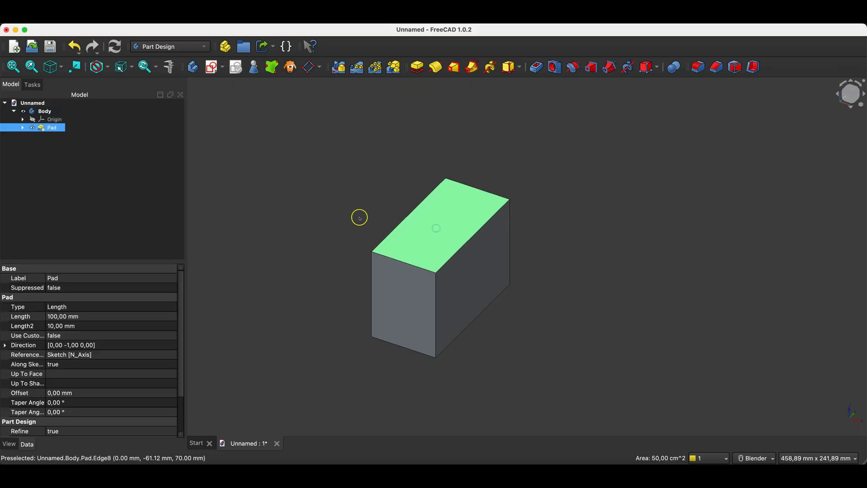
pyautogui.click(213, 68)
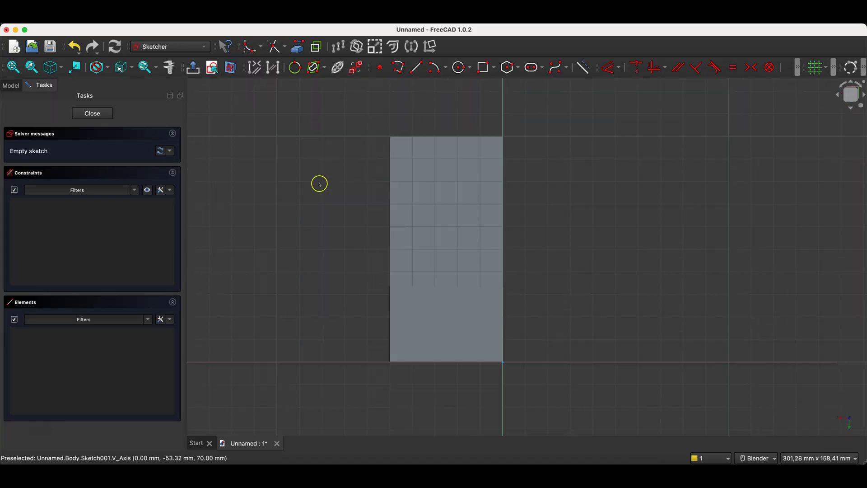
pyautogui.click(297, 47)
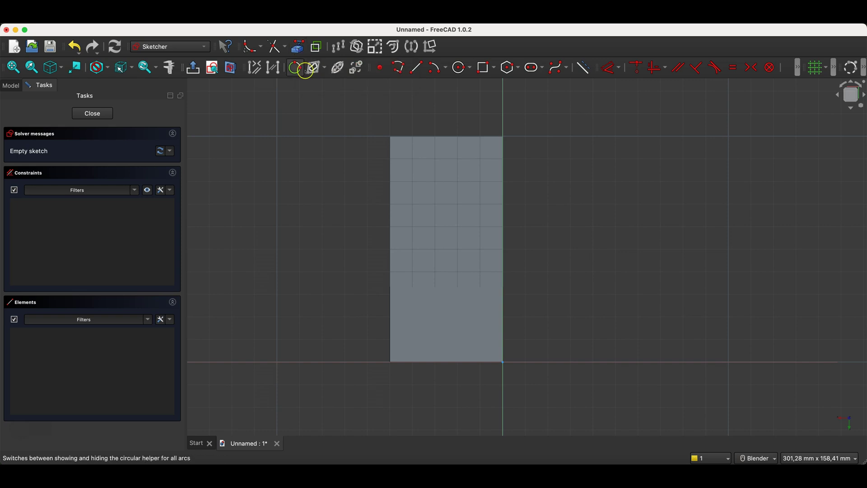
pyautogui.click(391, 172)
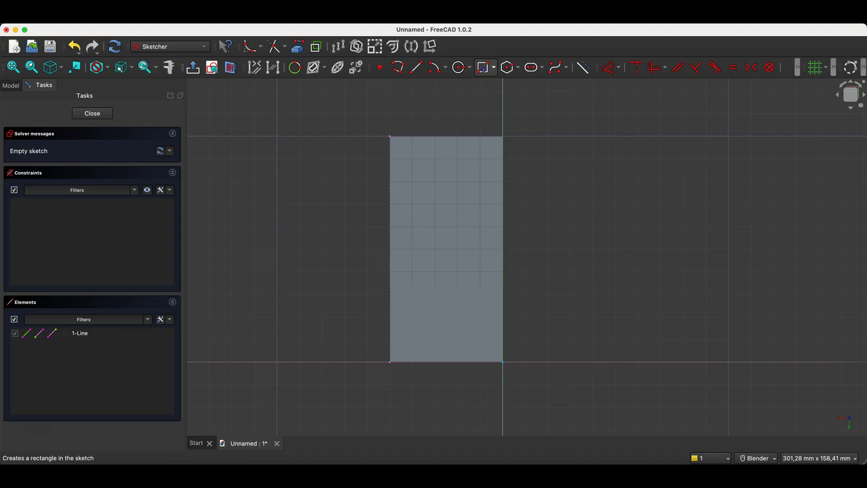
# Draw a rounded rectangle with corner radii of about 10 mm inside the block's top face.
pyautogui.click(484, 70)
pyautogui.click(15, 165)
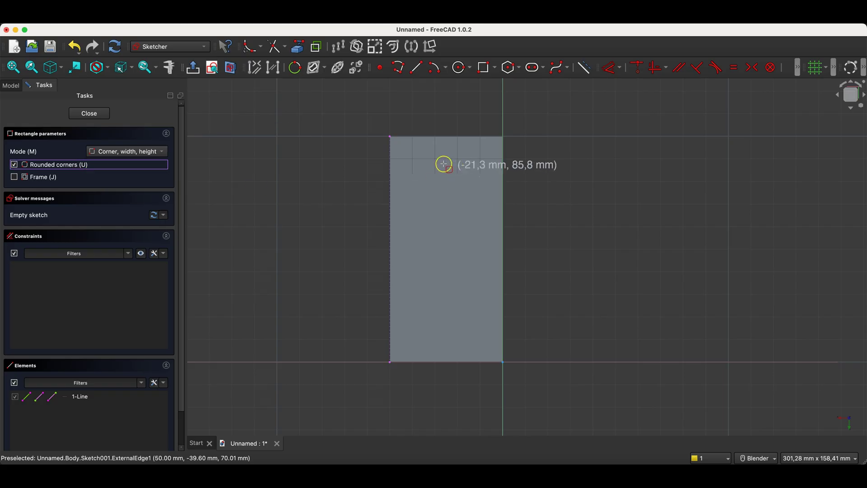
pyautogui.click(409, 159)
pyautogui.click(487, 341)
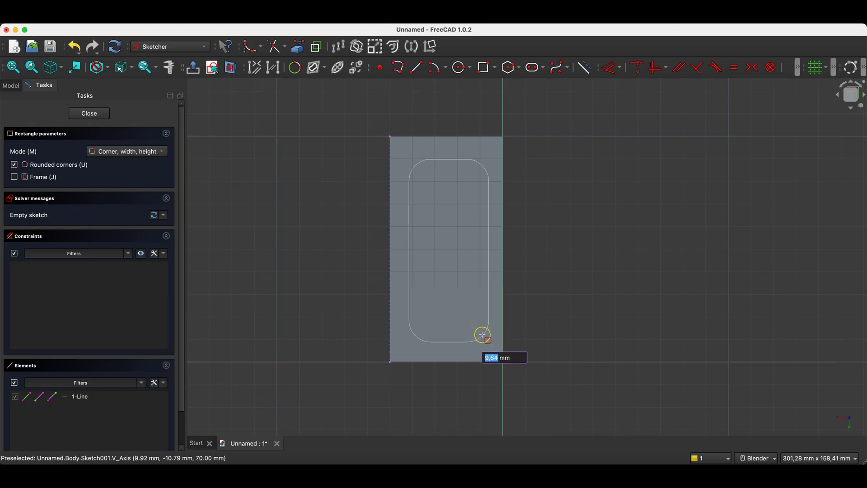
pyautogui.click(482, 335)
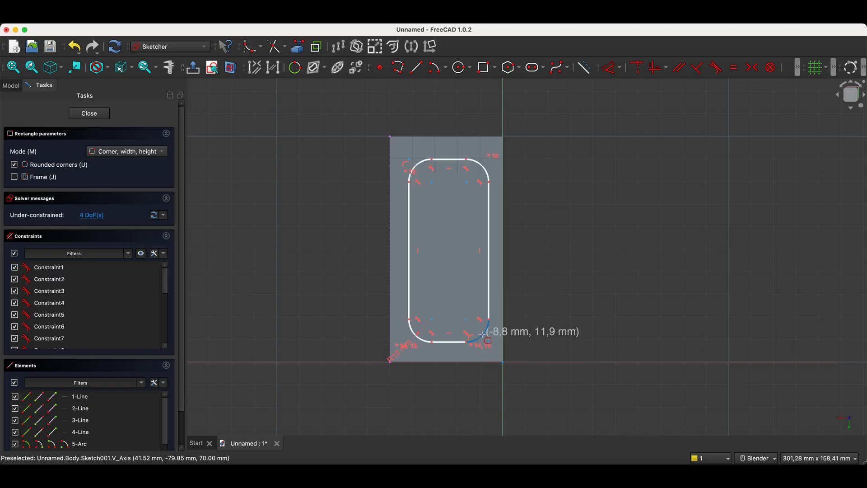
pyautogui.rightClick(545, 220)
pyautogui.click(543, 234)
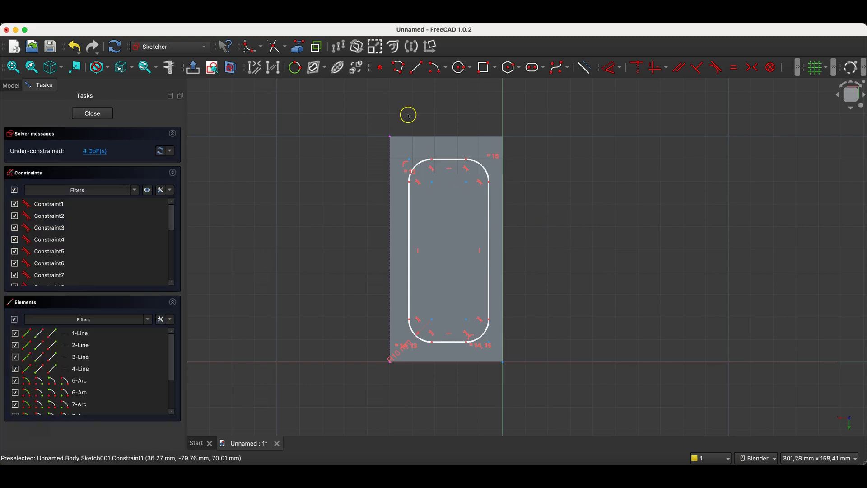
# Constrain the vertical distance between the face's upper-left corner and the rounded rectangle's upper-left corner point to 5 mm.
pyautogui.click(391, 137)
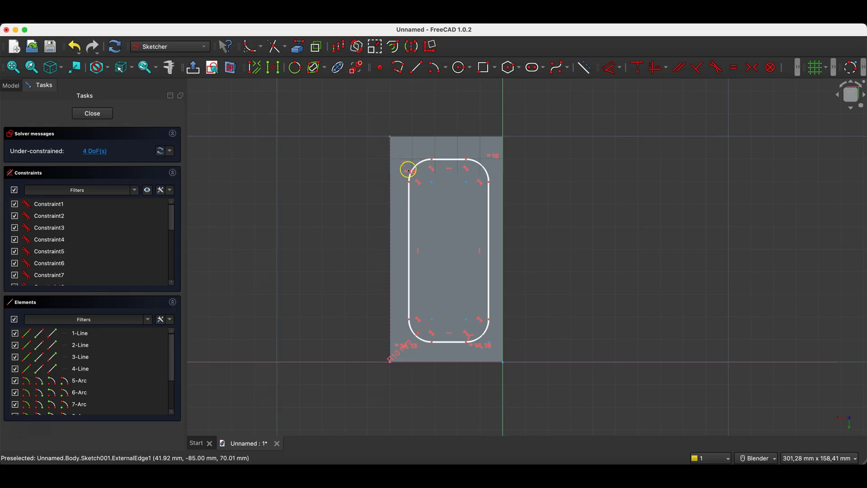
pyautogui.click(609, 68)
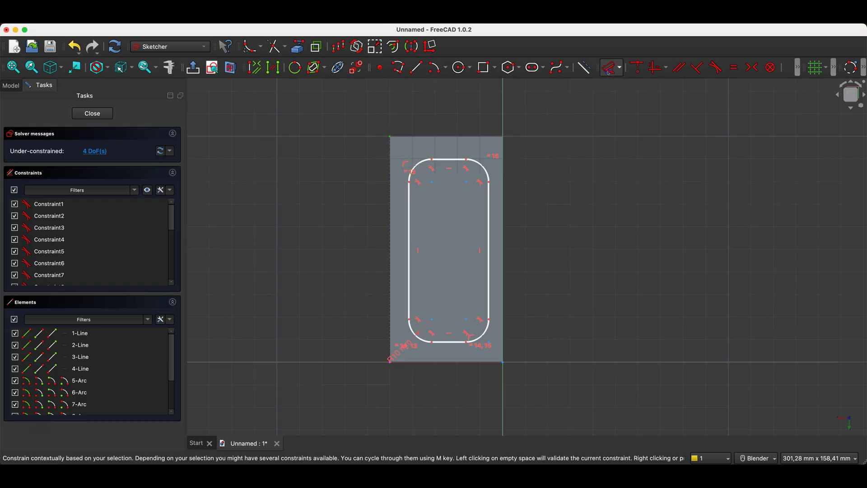
pyautogui.click(399, 155)
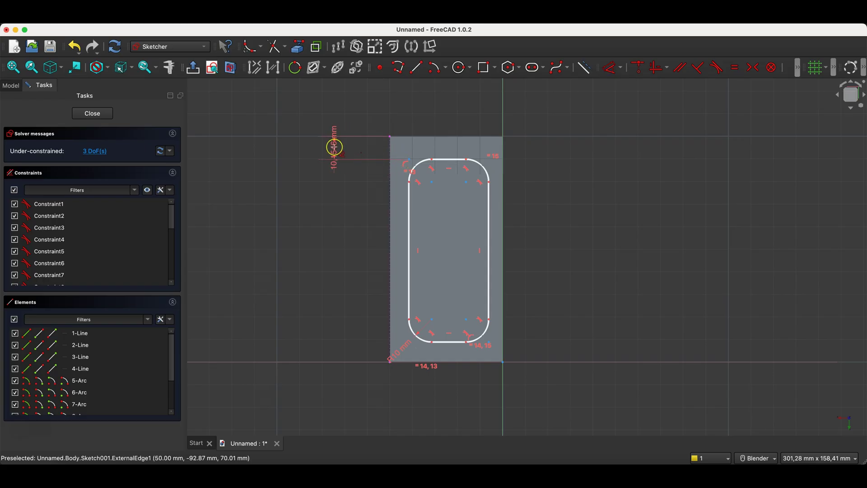
pyautogui.click(333, 145)
pyautogui.write('5')
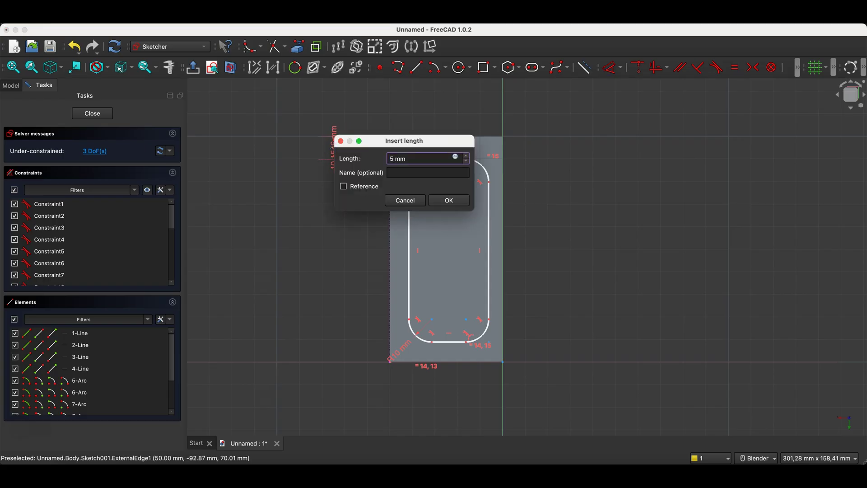
pyautogui.press('Return')
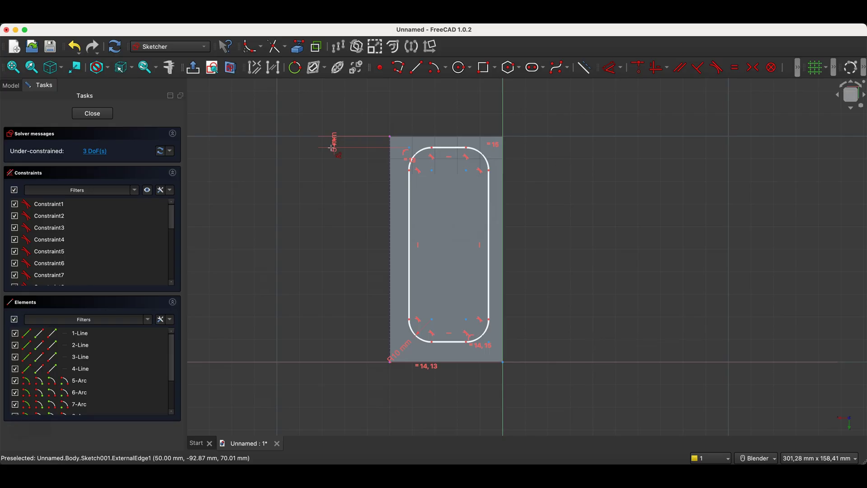
# Constrain the horizontal distance between the face's upper-left corner and the rounded rectangle's upper-left corner point to 5 mm.
pyautogui.click(390, 135)
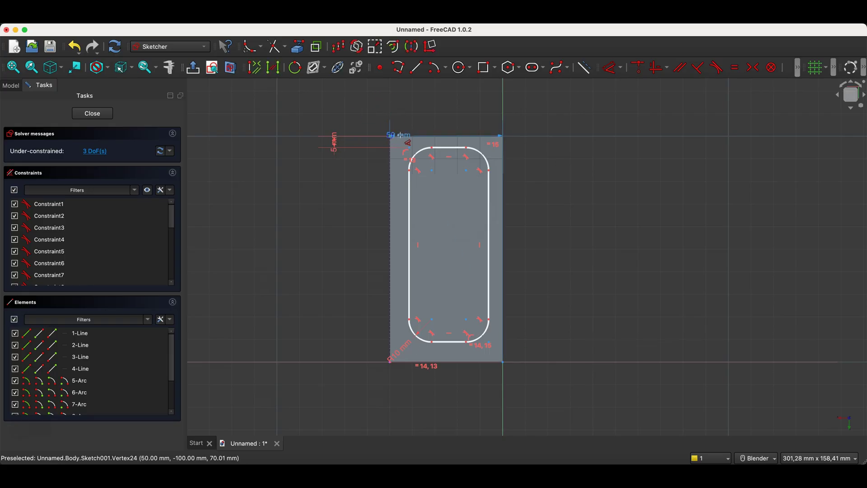
pyautogui.click(409, 144)
pyautogui.click(401, 116)
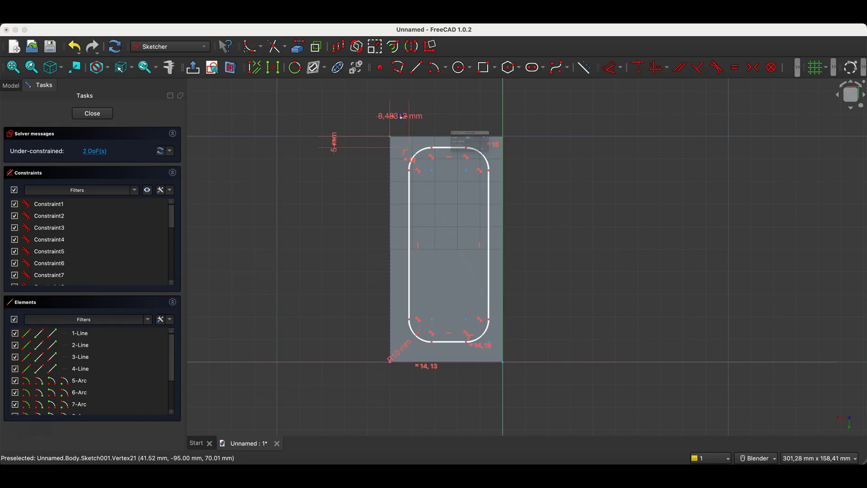
pyautogui.write('5')
pyautogui.press('Return')
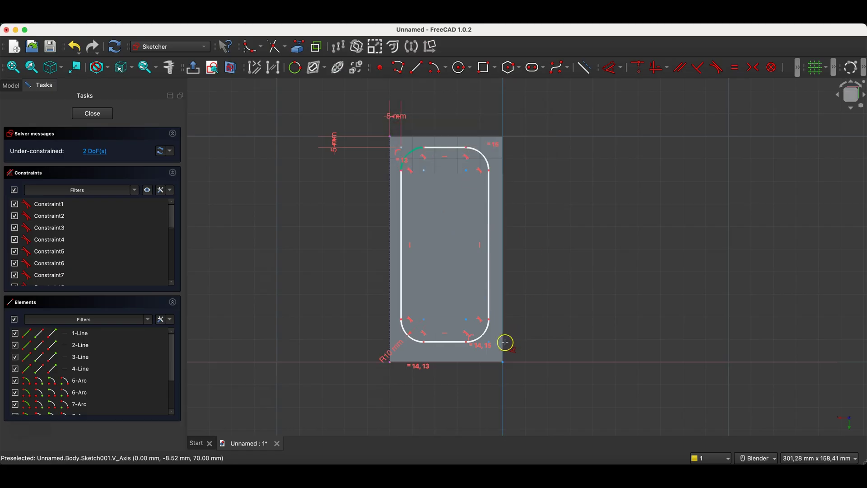
# Constrain the vertical distance between the origin and the rounded rectangle's lower-right corner point to 5 mm.
pyautogui.click(483, 339)
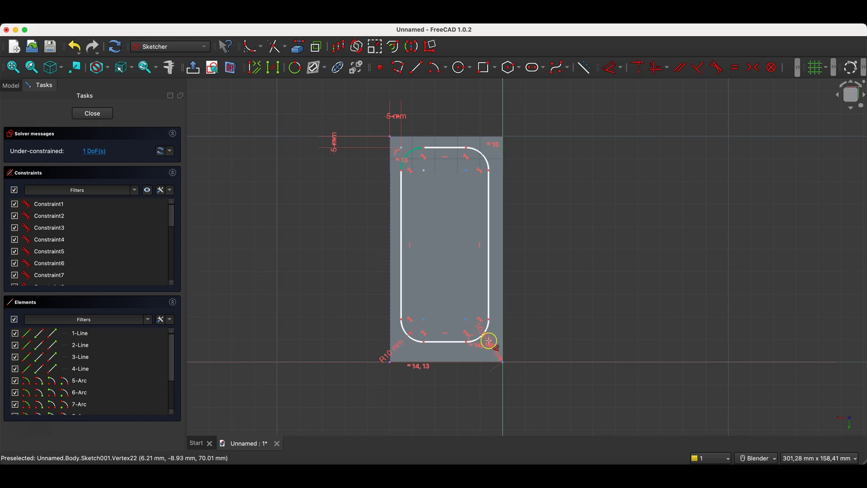
pyautogui.click(556, 352)
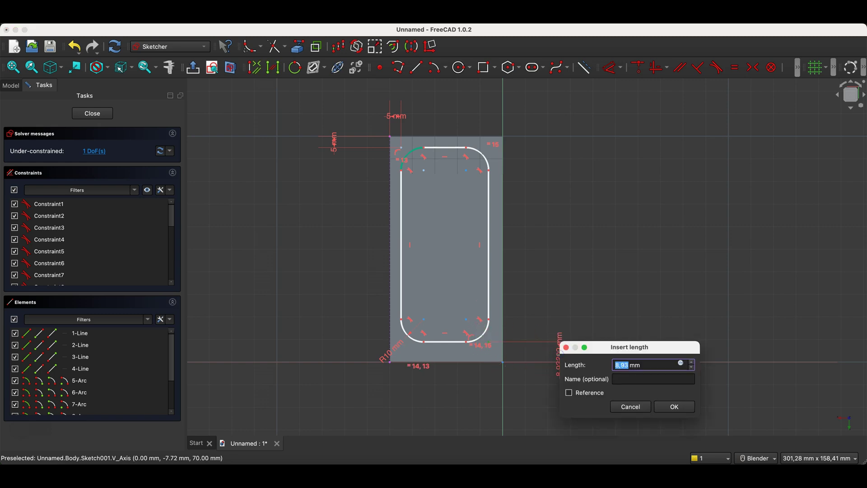
pyautogui.write('5')
pyautogui.press('Return')
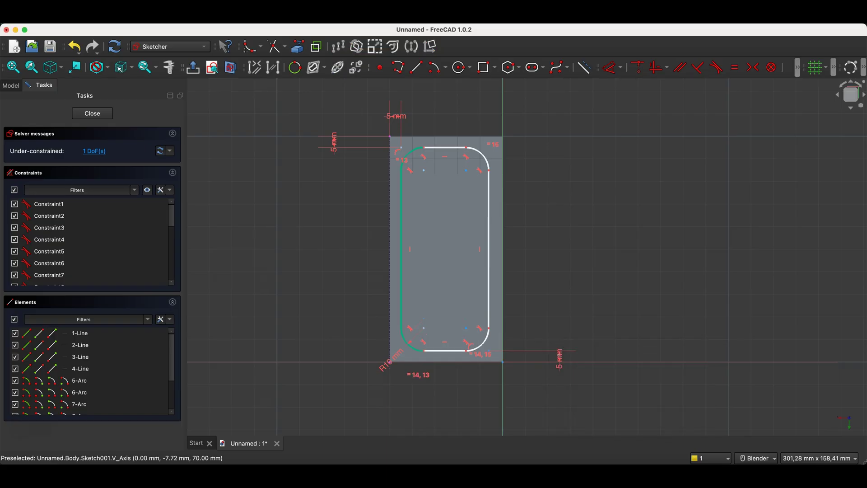
# Constrain the horizontal distance between the origin and the rounded rectangle's lower-right corner point to 5 mm.
pyautogui.click(490, 351)
pyautogui.click(492, 387)
pyautogui.write('5')
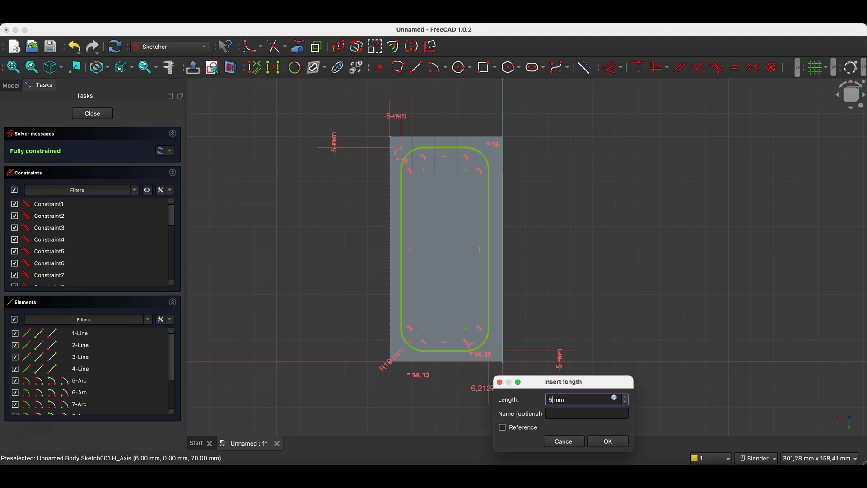
pyautogui.press('Return')
pyautogui.click(538, 371)
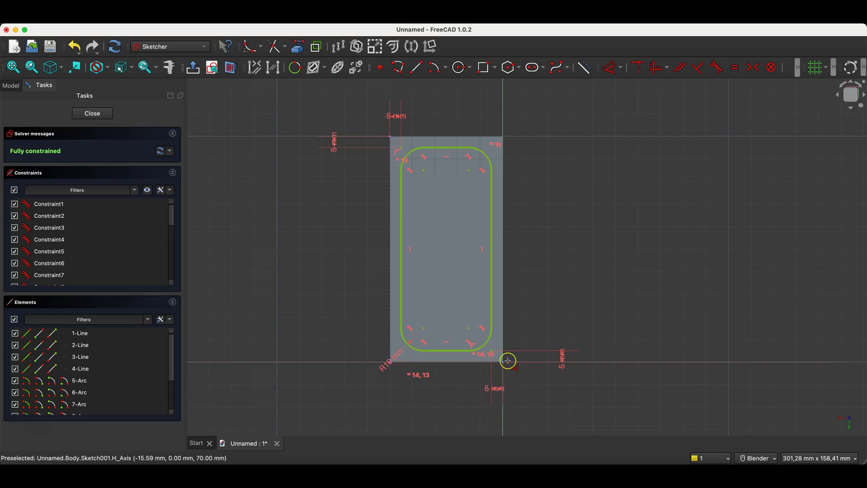
# Finish the sketch and cut the rounded rectangle 20 mm deep into the block with a Pocket.
pyautogui.click(105, 120)
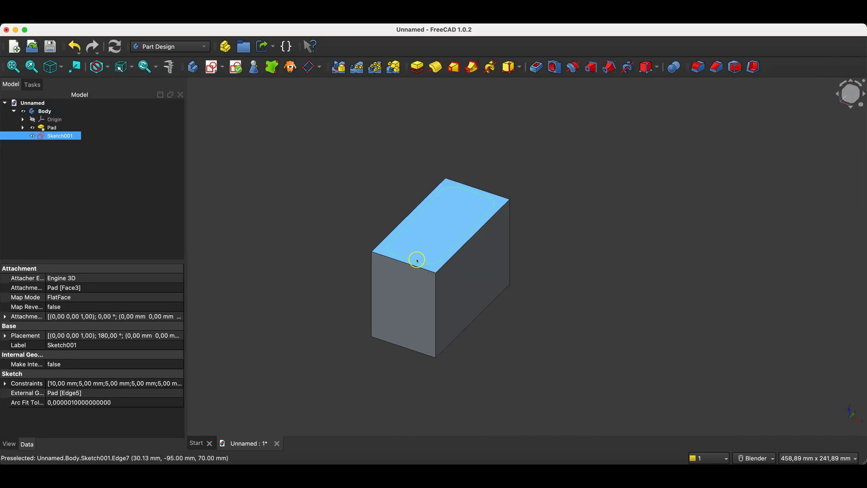
pyautogui.click(534, 69)
pyautogui.press('BackSpace')
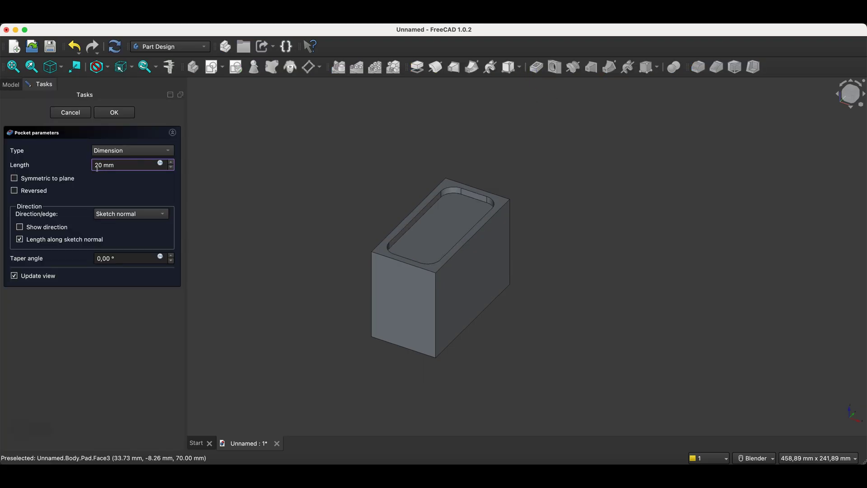
pyautogui.click(114, 112)
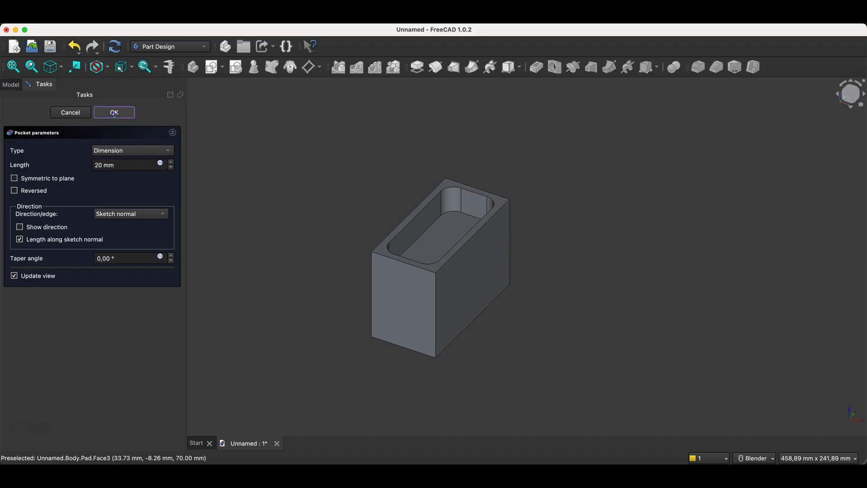
pyautogui.click(209, 168)
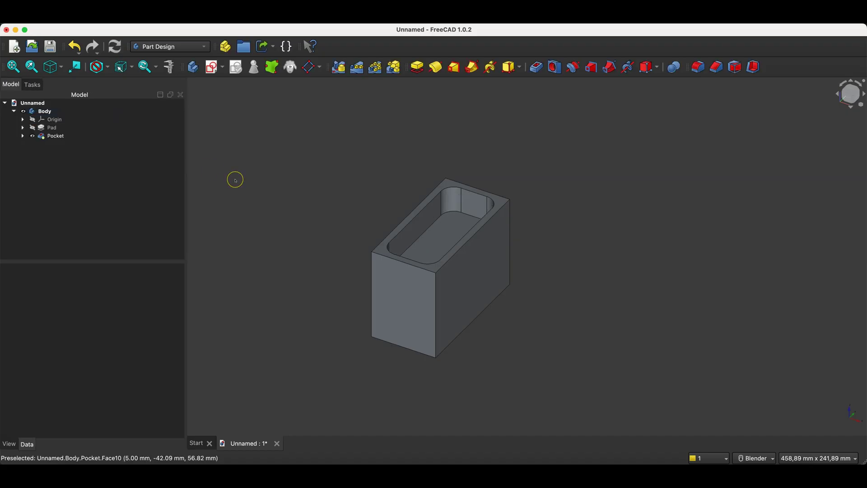
# Create a sketch on the block's 50 × 70 mm front face and project the face's right edge as external geometry.
pyautogui.click(398, 308)
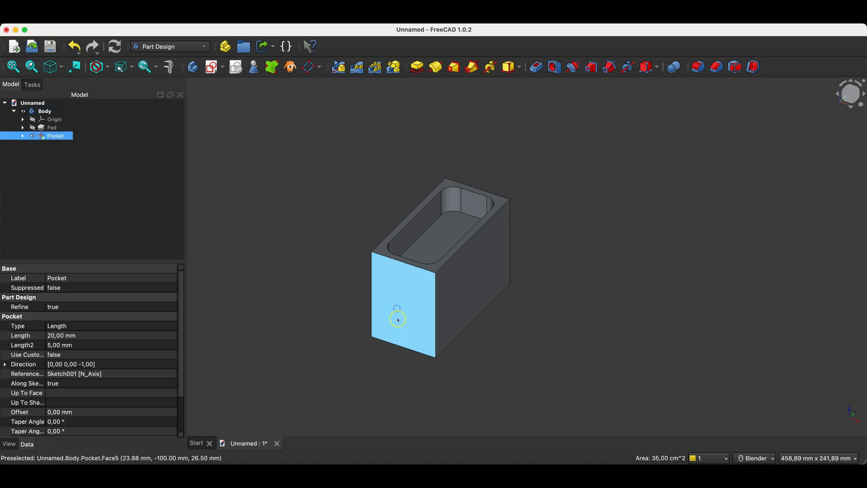
pyautogui.click(412, 316)
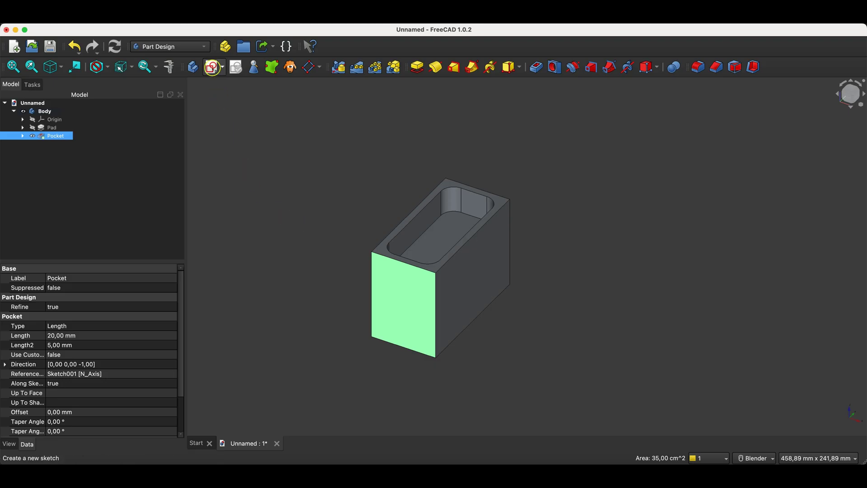
pyautogui.click(212, 67)
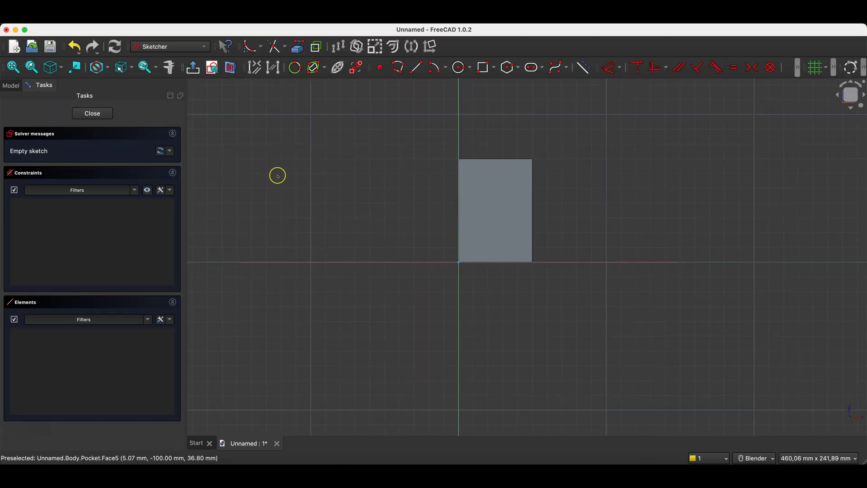
pyautogui.click(300, 48)
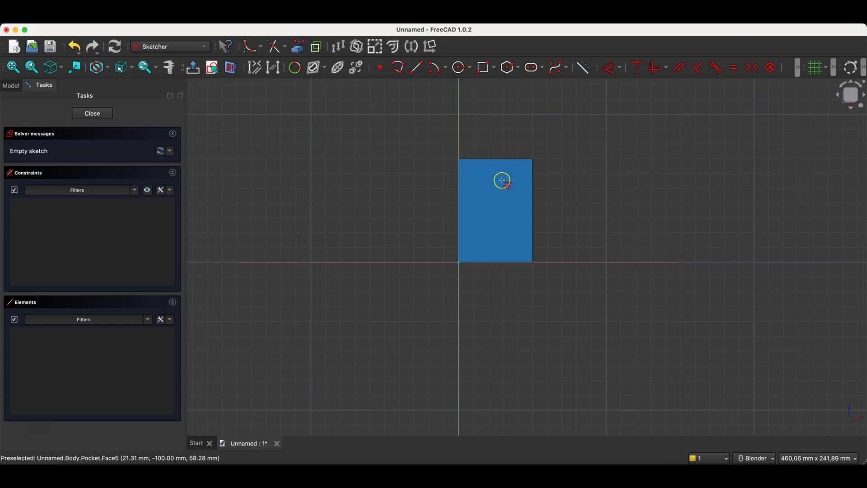
pyautogui.click(529, 190)
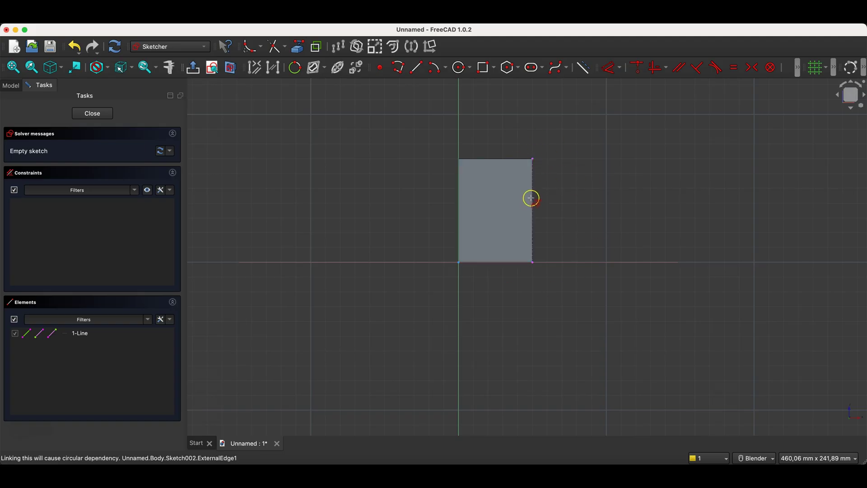
# Draw a rectangle 50 mm wide and about 50 mm high outward from the front face's lower-right corner.
pyautogui.click(484, 68)
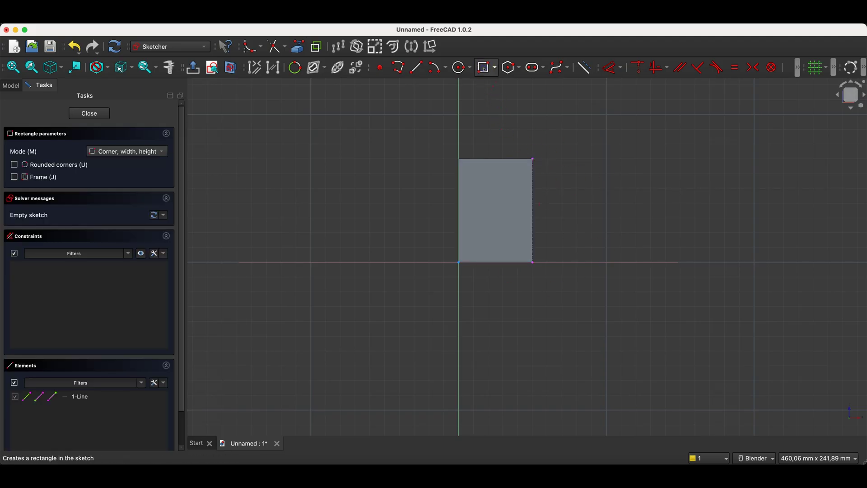
pyautogui.click(532, 262)
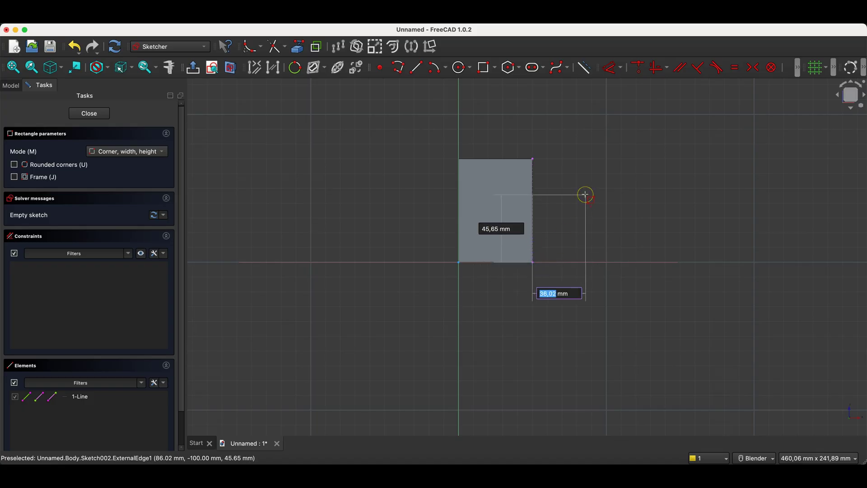
pyautogui.write('5')
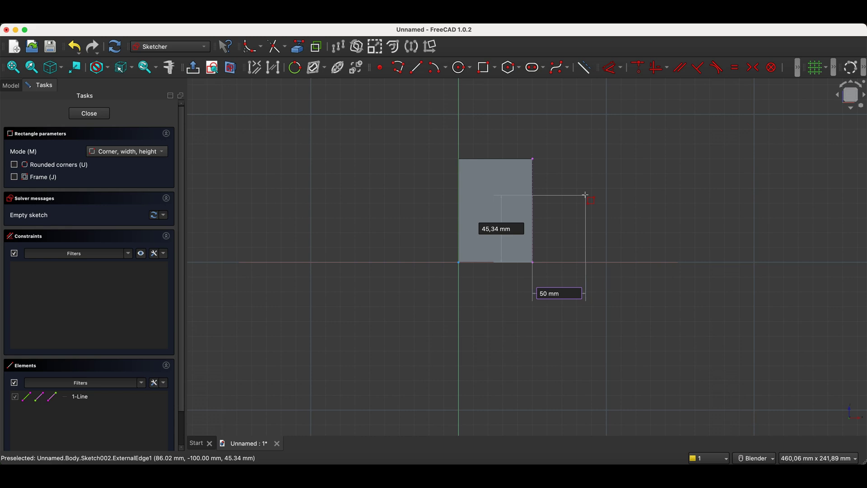
pyautogui.press('Tab')
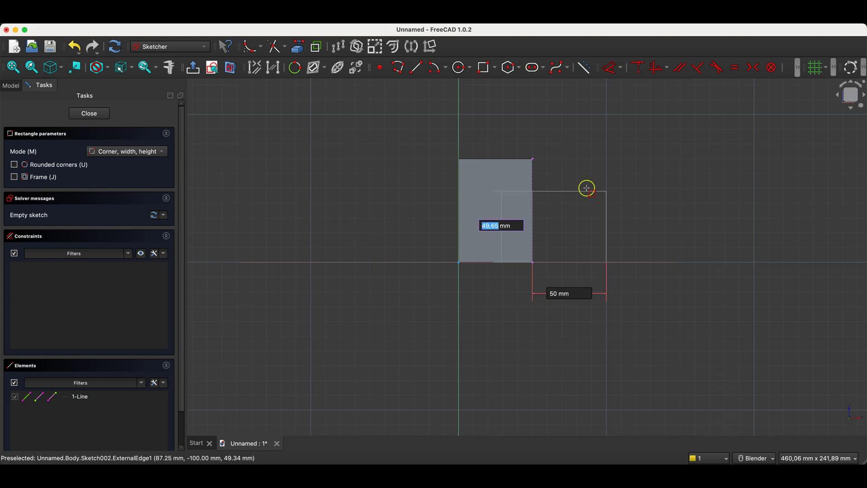
pyautogui.click(581, 187)
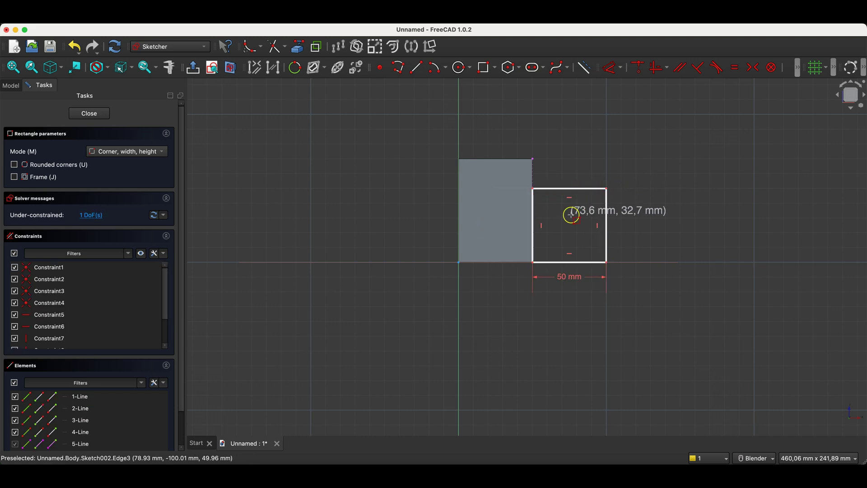
# Constrain the vertical distance between the rectangle's upper-left corner and the front face's upper-right corner to 15 mm.
pyautogui.click(610, 68)
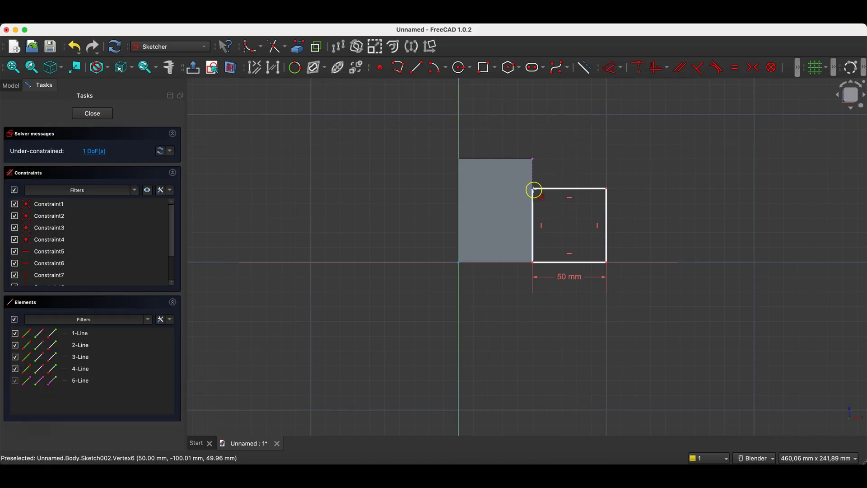
pyautogui.click(532, 188)
pyautogui.click(533, 159)
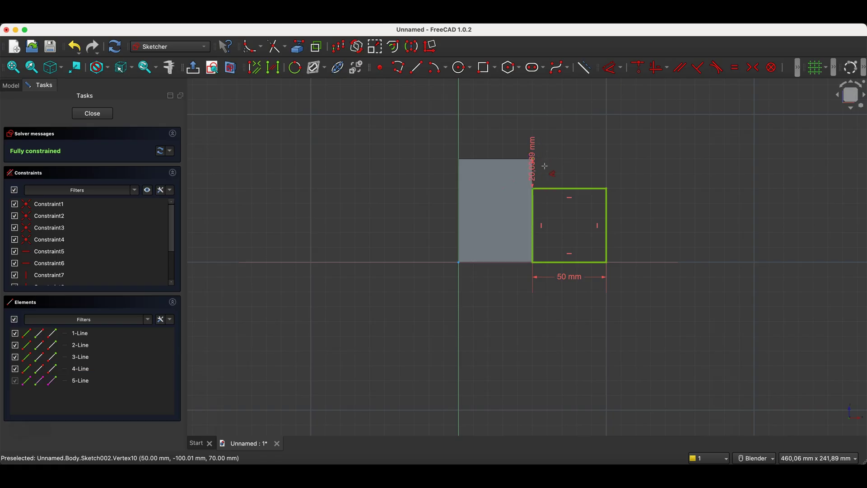
pyautogui.click(565, 165)
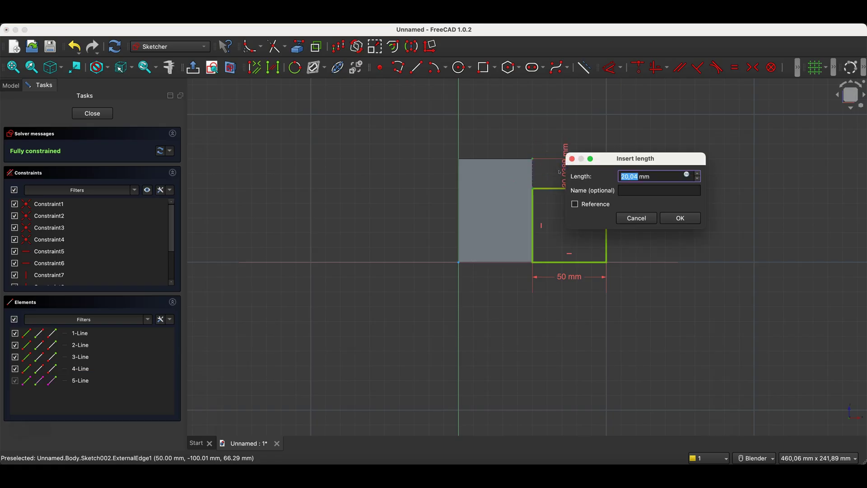
pyautogui.press('Return')
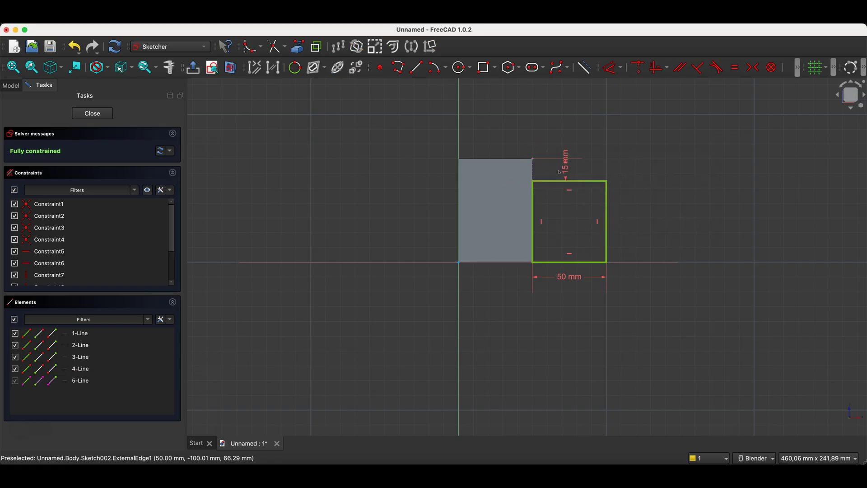
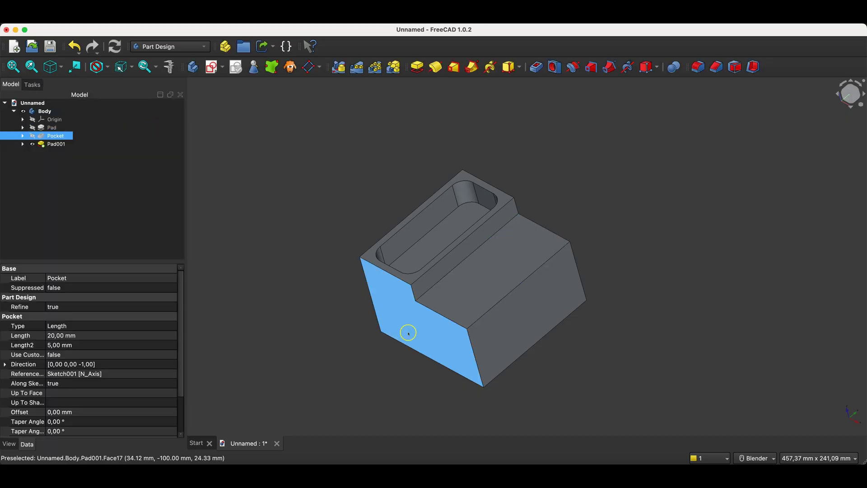
# Create a sketch on the top face of the lower block and project its two long edges as external geometry.
pyautogui.click(492, 283)
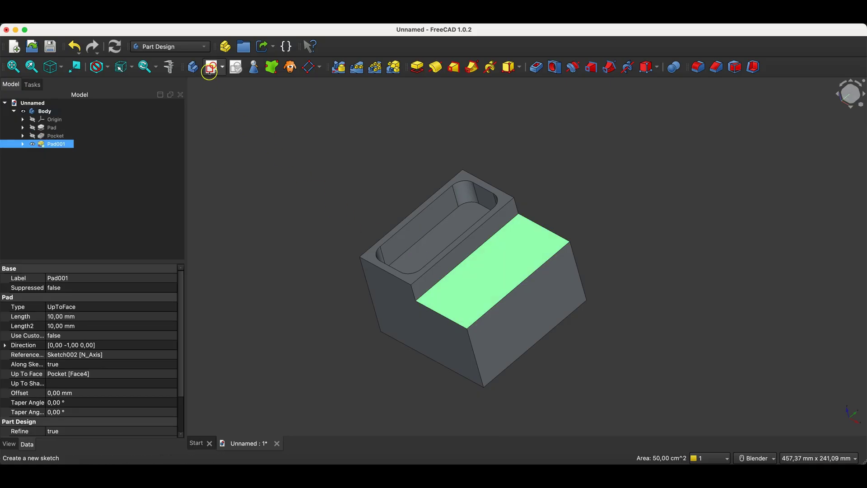
pyautogui.click(210, 69)
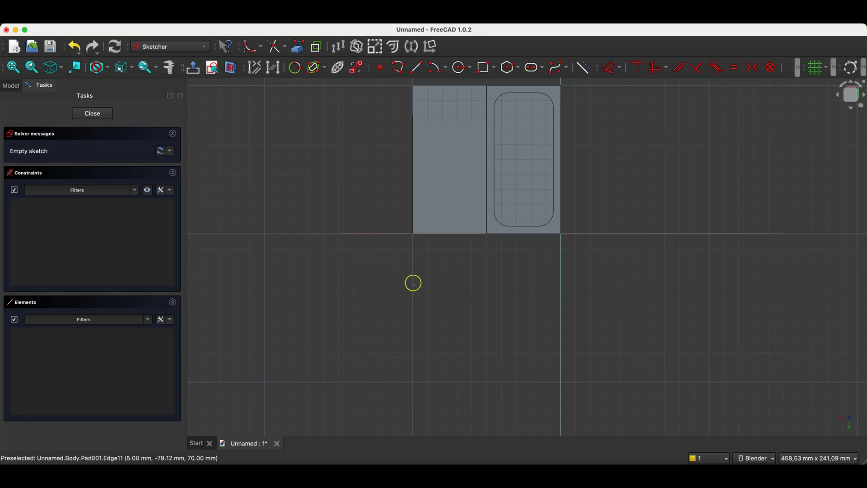
pyautogui.scroll(3, 415, 88)
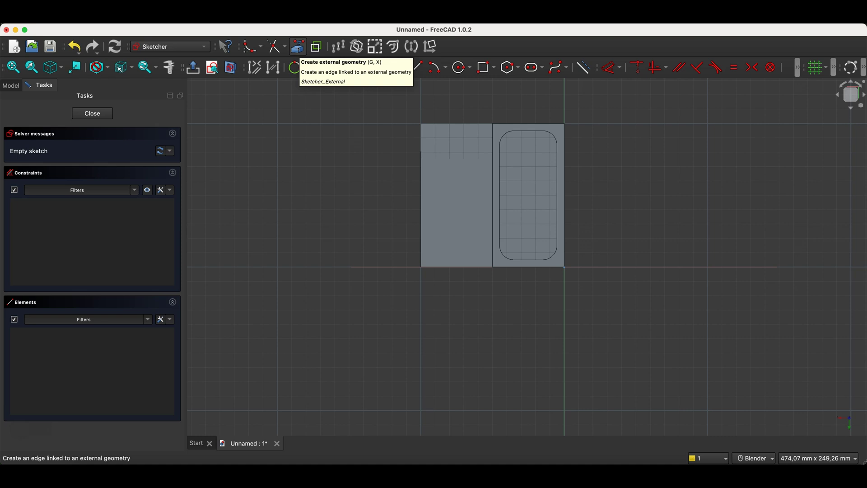
pyautogui.click(298, 47)
pyautogui.click(421, 160)
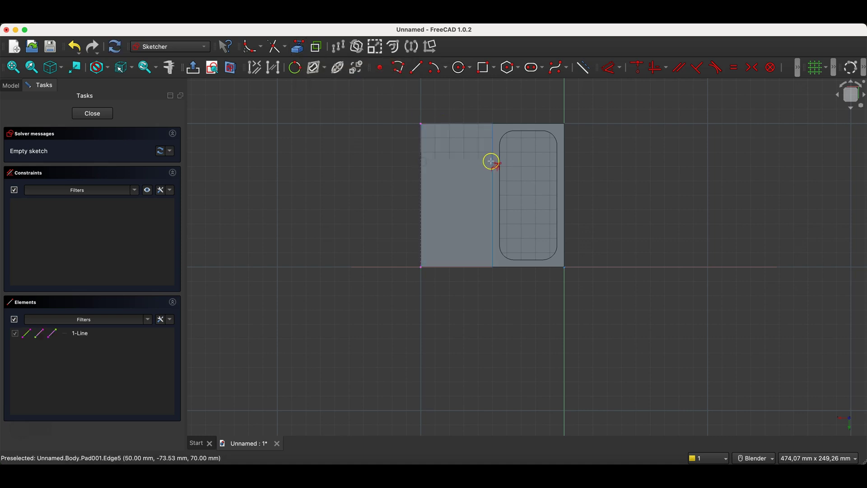
pyautogui.click(492, 162)
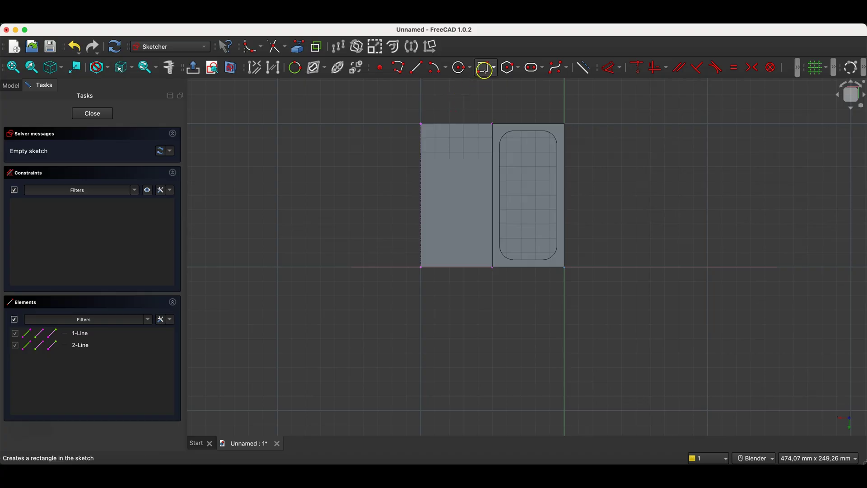
# Draw a rounded rectangle with 10 mm corner radii in the upper part of the lower block's top face.
pyautogui.click(484, 68)
pyautogui.click(14, 164)
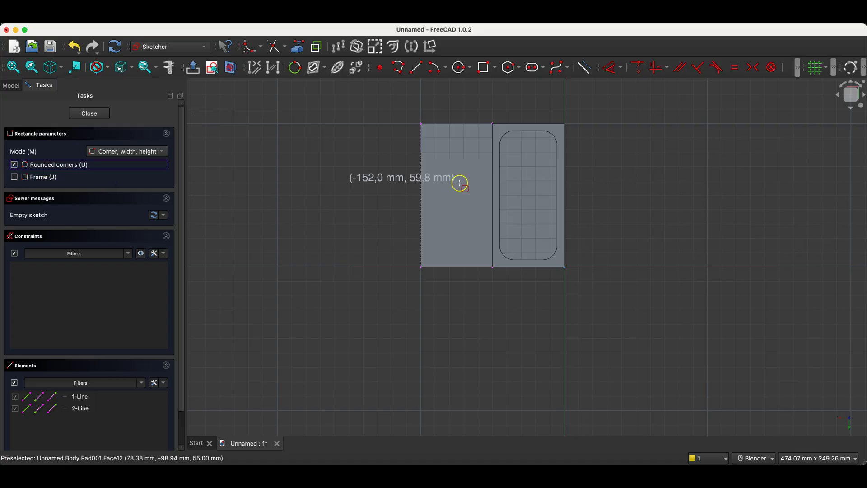
pyautogui.click(433, 136)
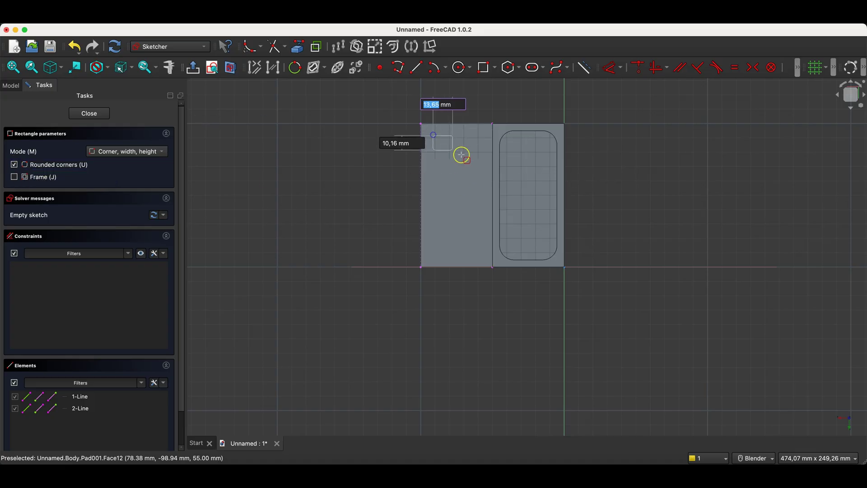
pyautogui.click(484, 175)
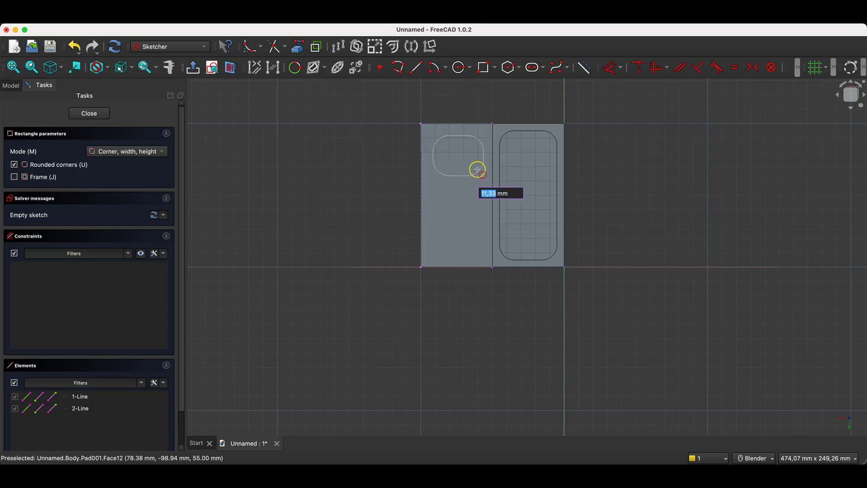
pyautogui.press('Return')
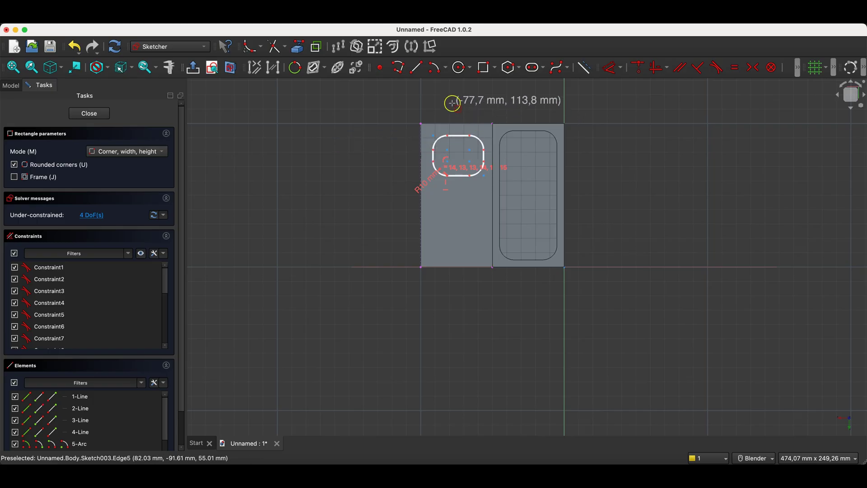
pyautogui.press('Escape')
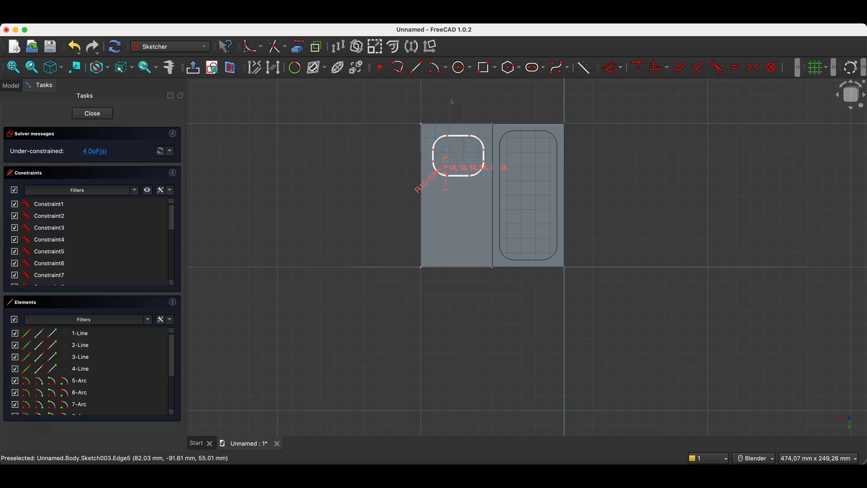
# Constrain the vertical distance between the lower block face's upper-left corner and the new rounded rectangle's upper-left corner point to 5 mm.
pyautogui.scroll(4, 434, 99)
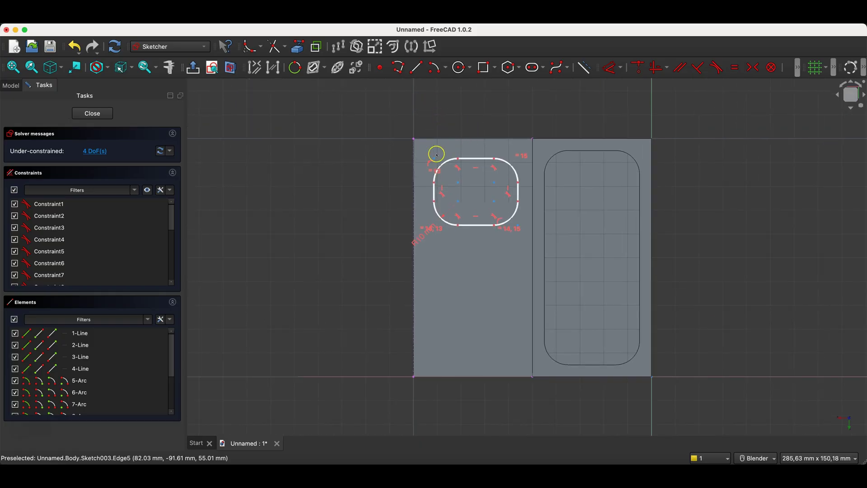
pyautogui.click(413, 139)
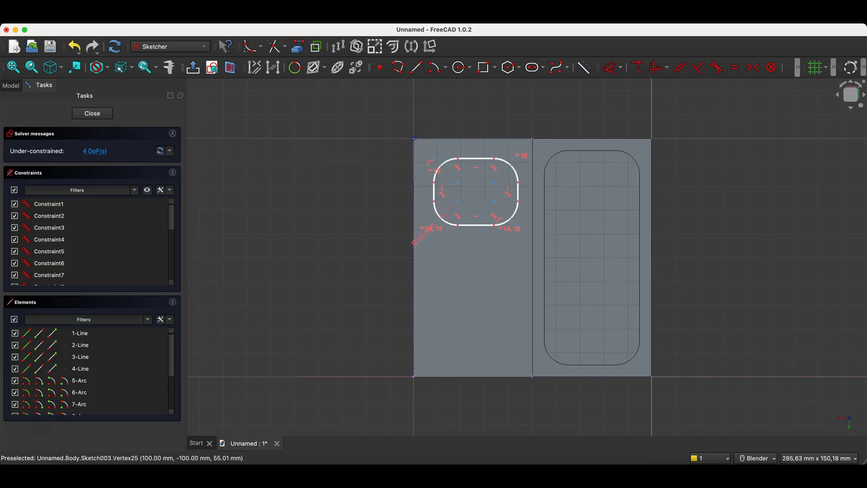
pyautogui.click(611, 68)
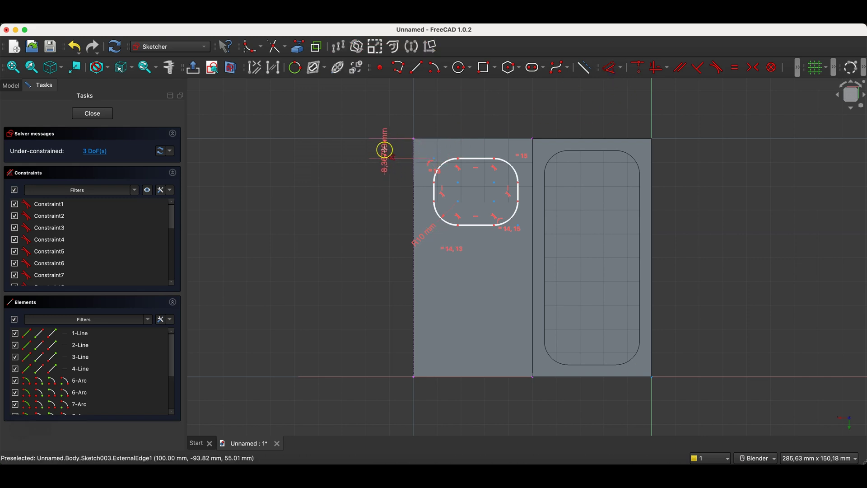
pyautogui.click(385, 149)
pyautogui.write('5')
pyautogui.press('Return')
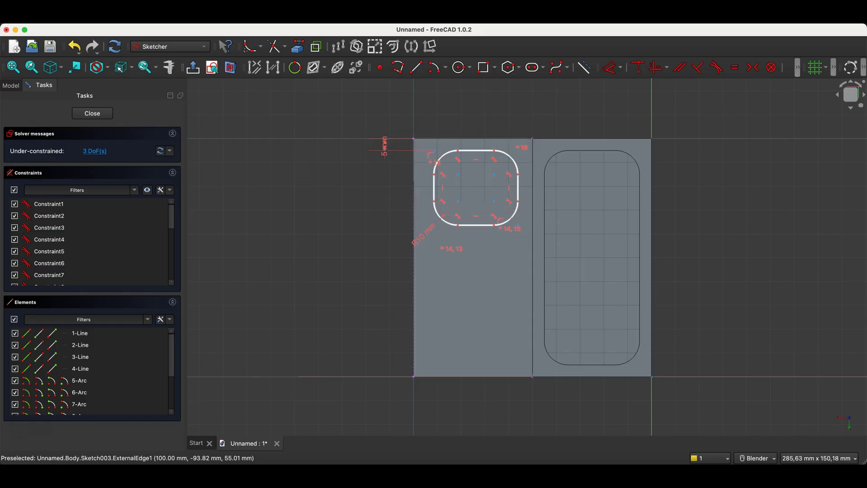
# Constrain the horizontal distance between the rounded rectangle's upper-left corner point and the lower block face's upper-left corner to 5 mm.
pyautogui.click(434, 154)
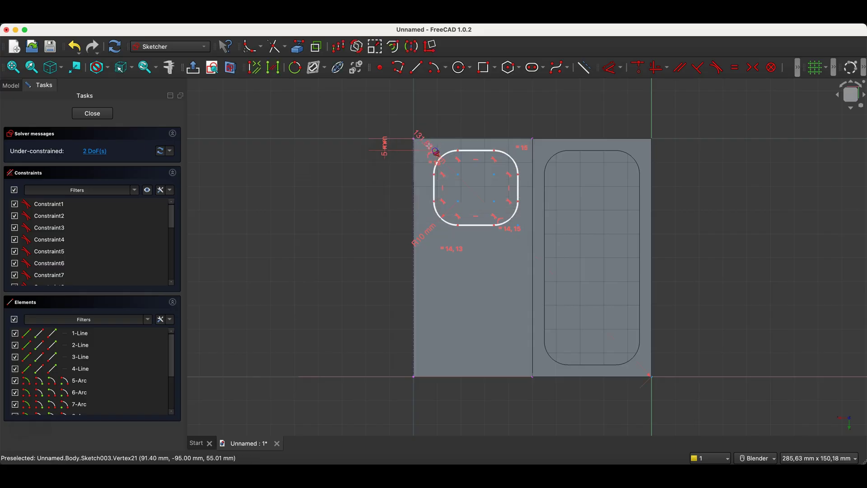
pyautogui.click(416, 138)
pyautogui.click(419, 108)
pyautogui.write('5')
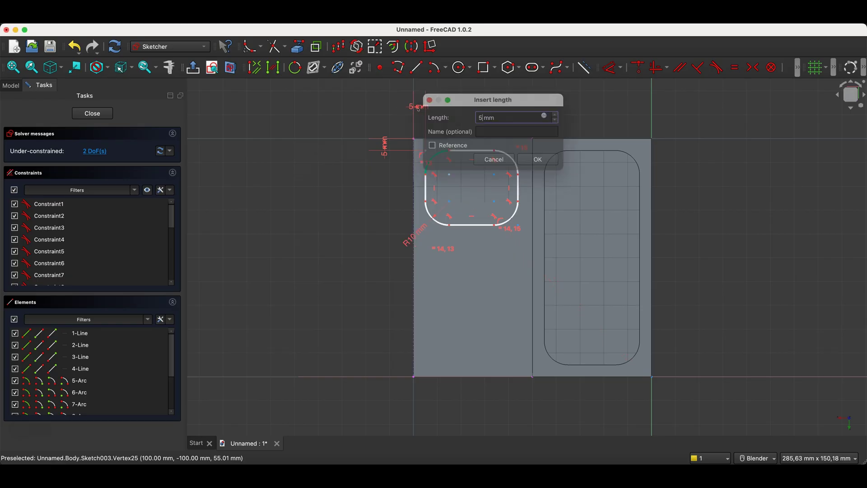
pyautogui.press('Return')
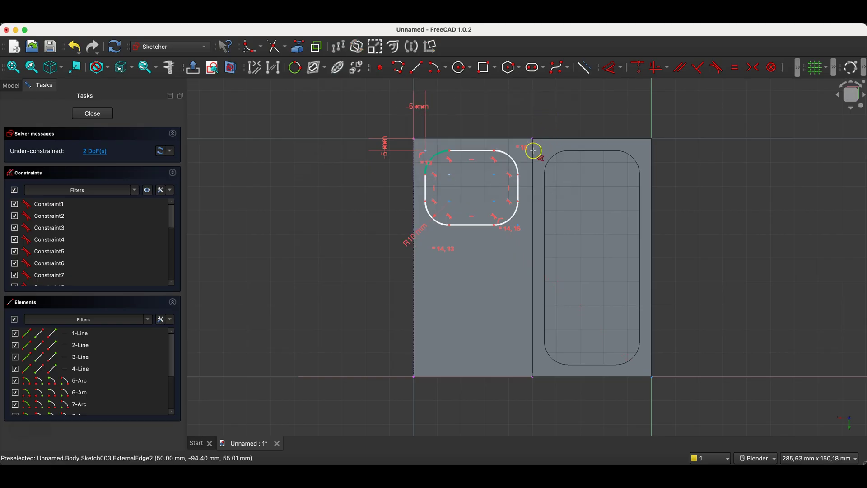
# Constrain the horizontal distance between the rounded rectangle's right corner point and the lower block face's upper-right corner to 5 mm.
pyautogui.click(517, 224)
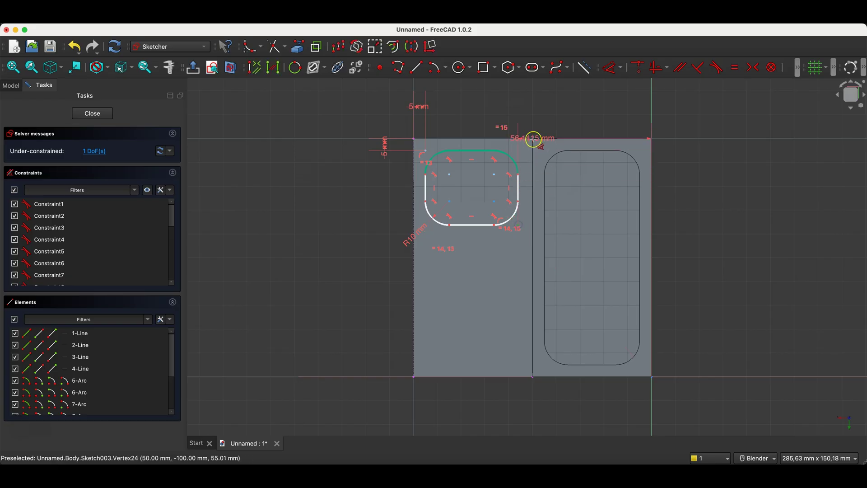
pyautogui.click(517, 109)
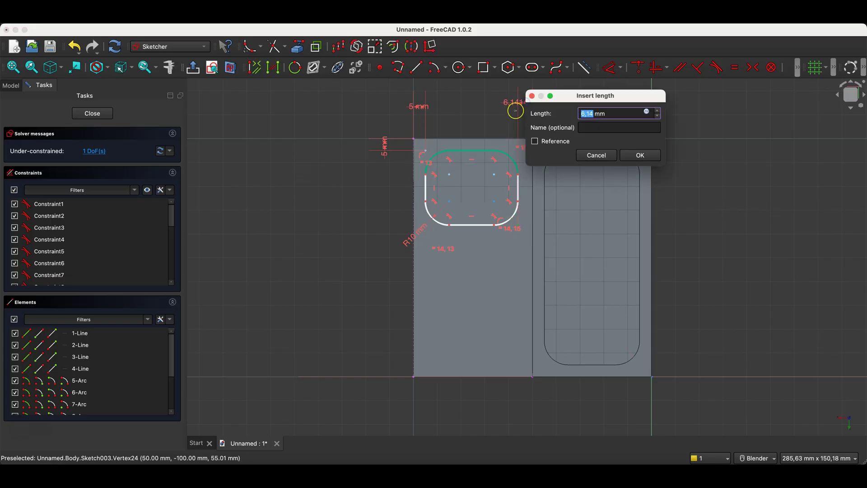
pyautogui.write('5')
pyautogui.press('Return')
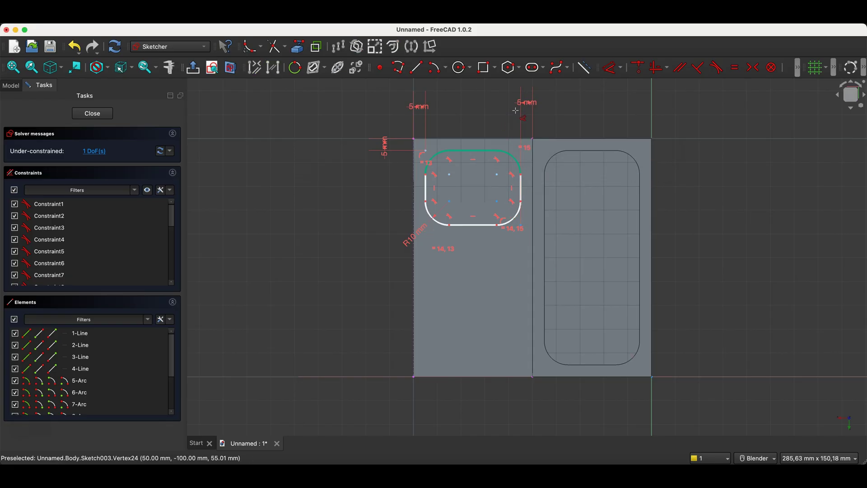
# Constrain the rounded rectangle's height between its opposite corner points to 25 mm and close the sketch.
pyautogui.click(521, 226)
pyautogui.click(424, 151)
pyautogui.click(384, 206)
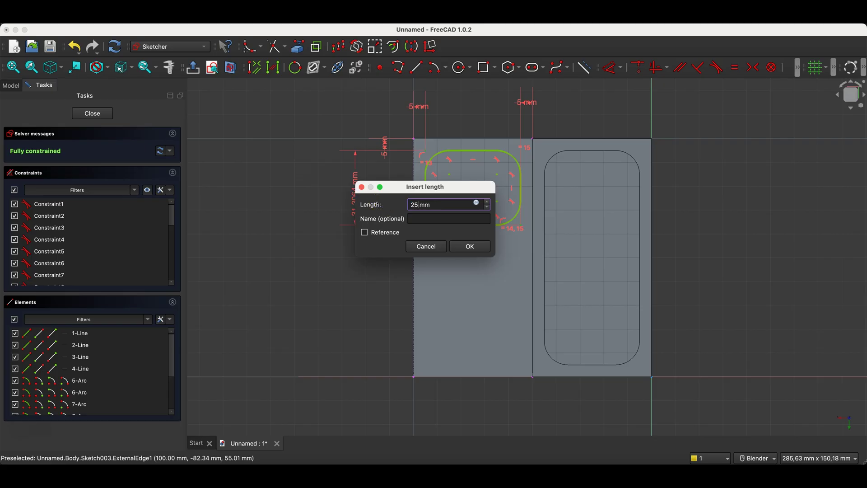
pyautogui.press('Return')
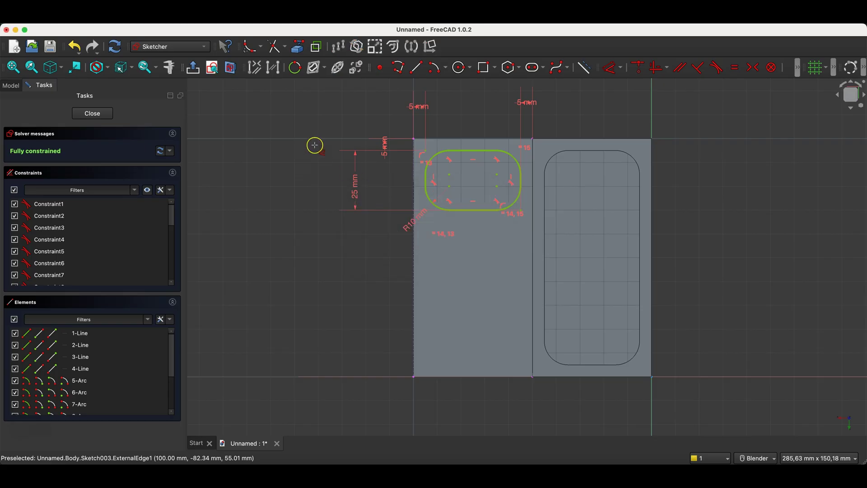
pyautogui.click(93, 114)
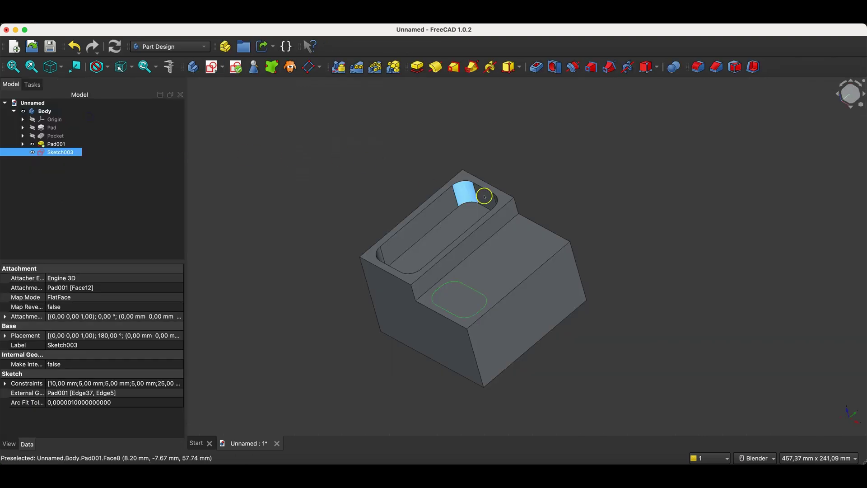
# Pocket the rounded rectangle sketch 20 mm deep into the lower block.
pyautogui.click(537, 67)
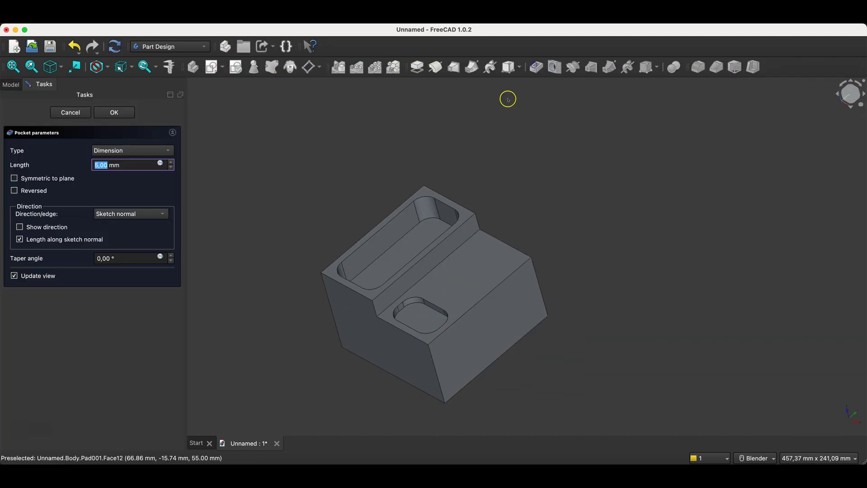
pyautogui.write('20')
pyautogui.press('Return')
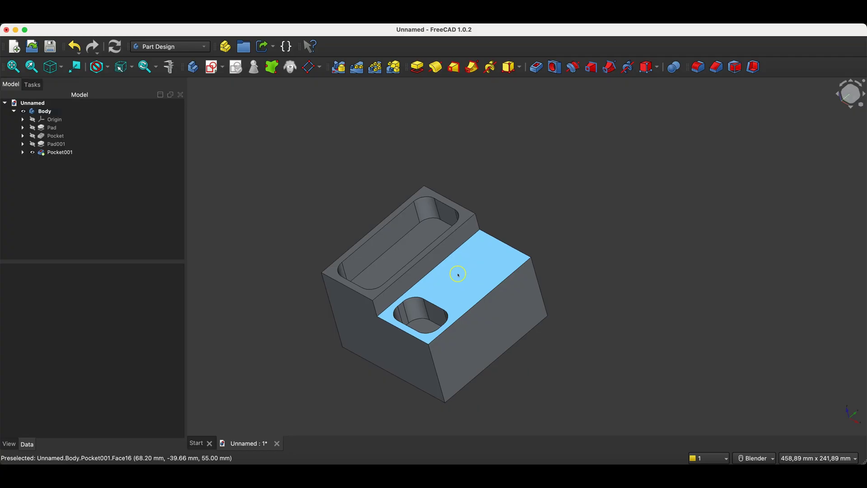
# Create a linear pattern of the small pocket with 3 occurrences along the lower block's long outer top edge.
pyautogui.click(60, 153)
pyautogui.click(60, 152)
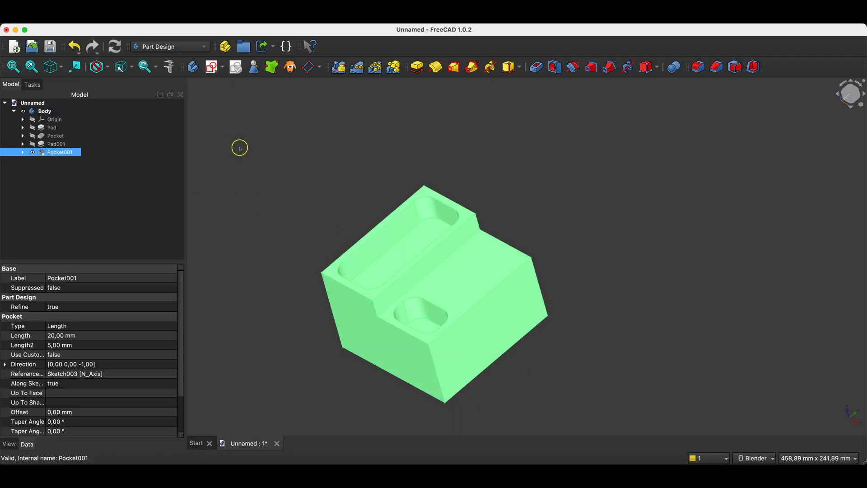
pyautogui.doubleClick(62, 152)
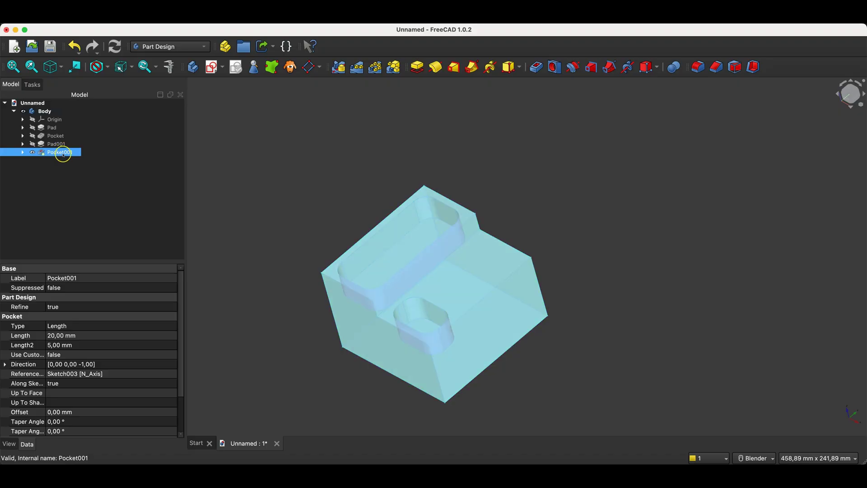
pyautogui.click(357, 67)
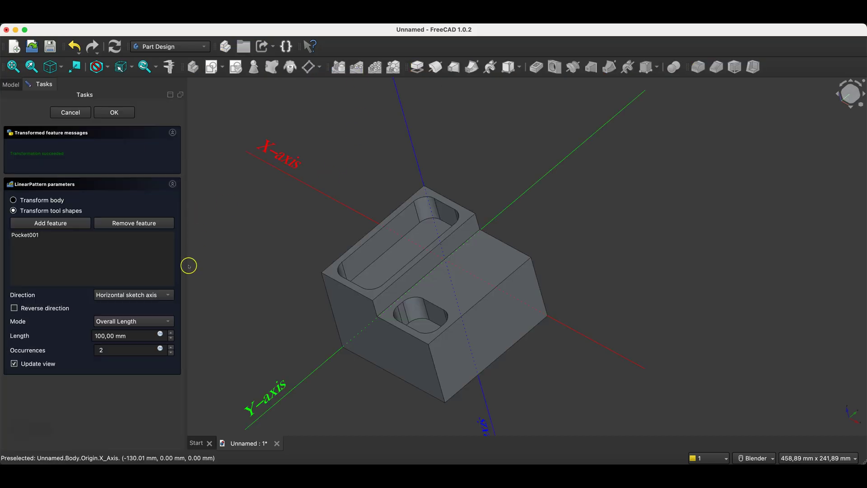
pyautogui.click(171, 347)
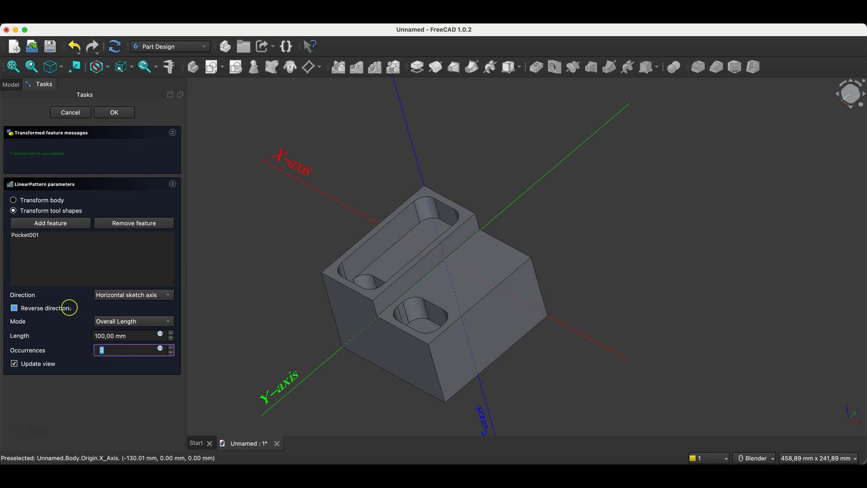
pyautogui.click(141, 296)
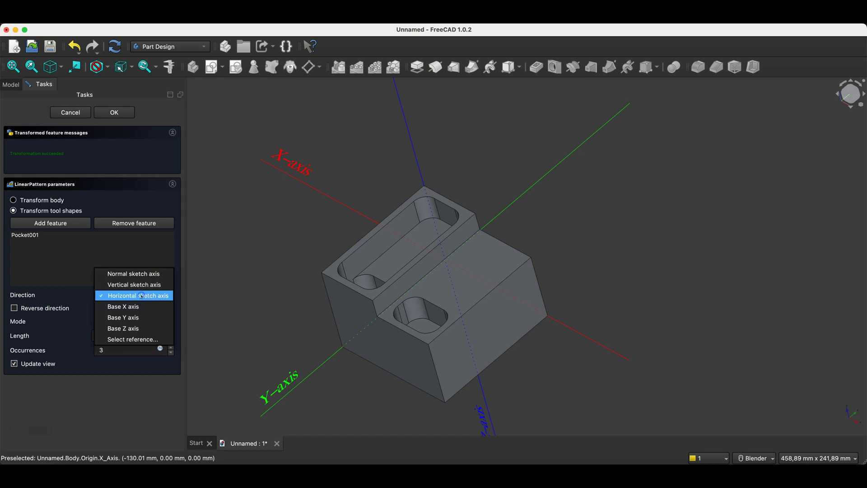
pyautogui.click(124, 340)
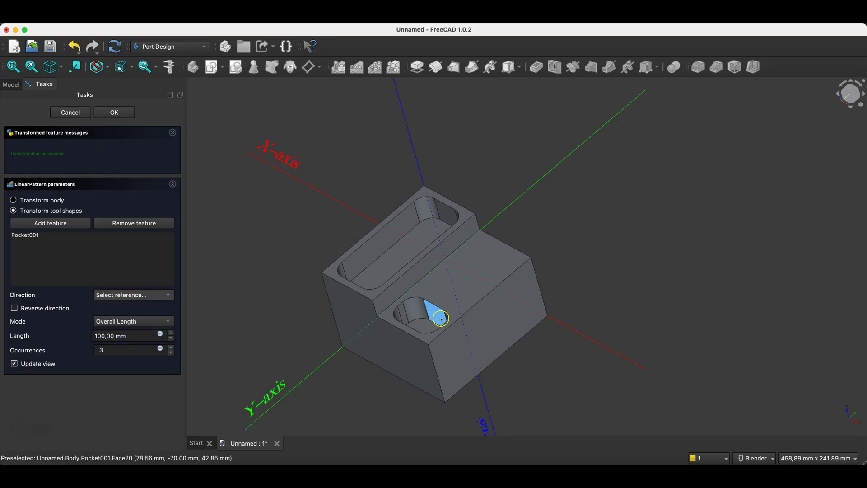
pyautogui.click(475, 308)
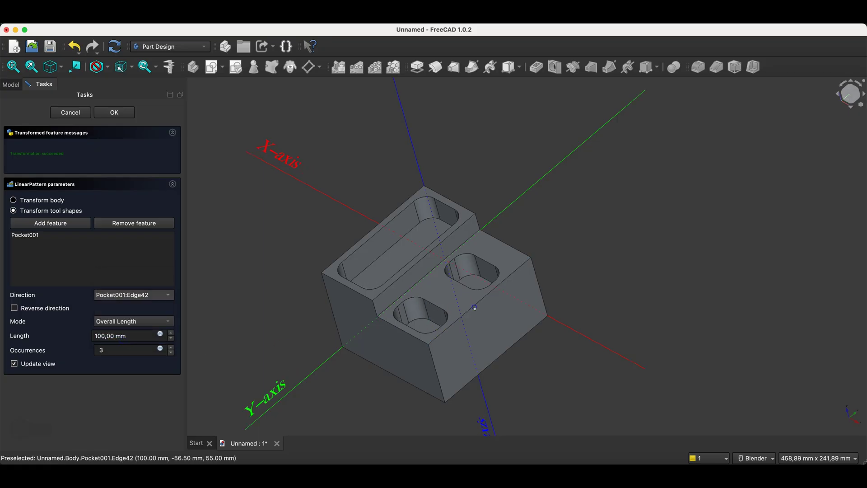
# Set the linear pattern's overall length to 65 mm and accept the pattern.
pyautogui.doubleClick(170, 339)
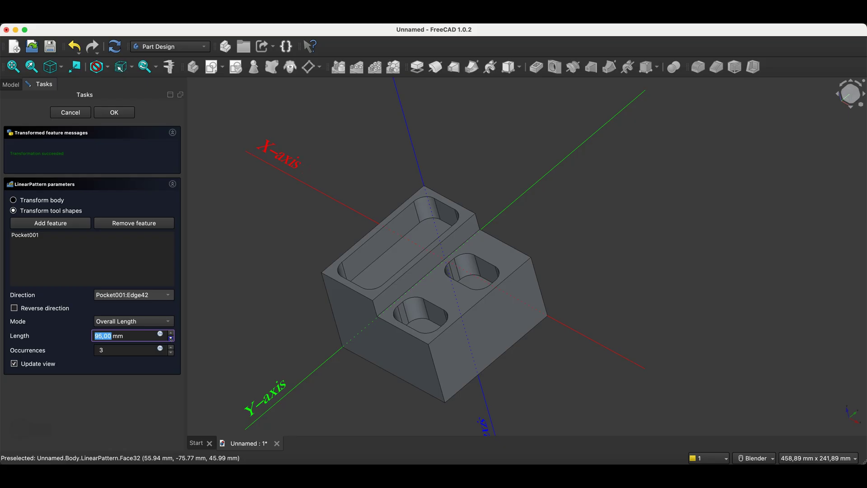
pyautogui.doubleClick(171, 338)
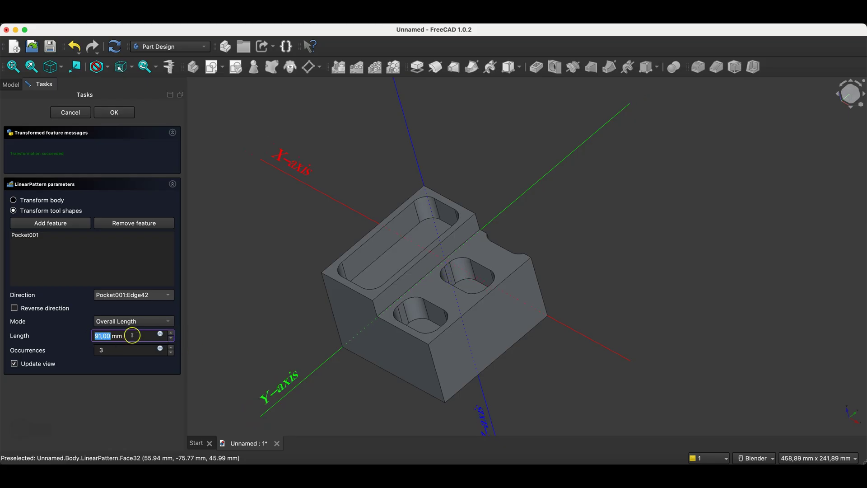
pyautogui.tripleClick(170, 338)
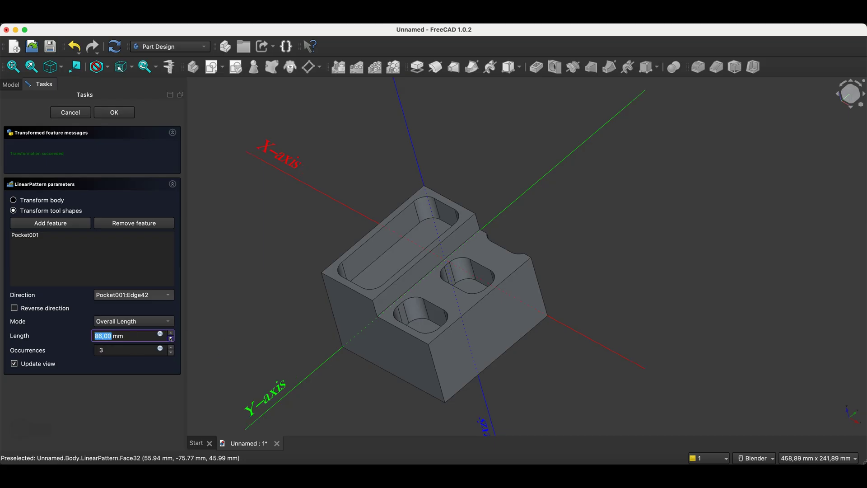
pyautogui.click(170, 338)
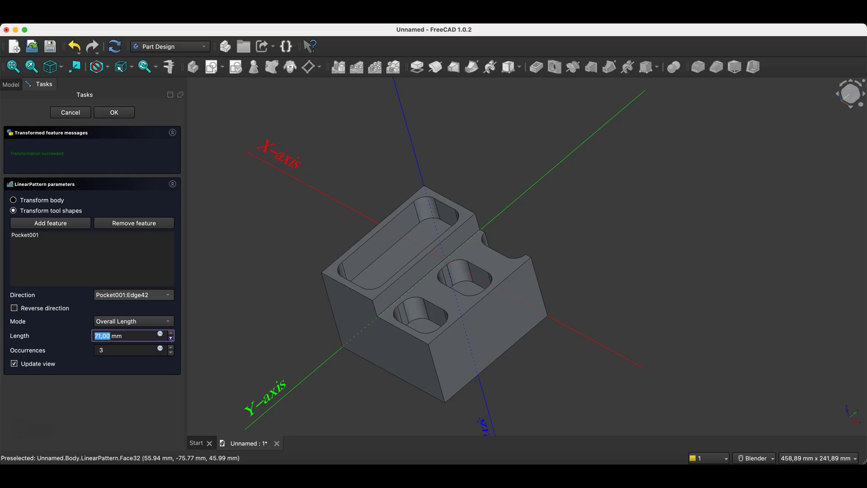
pyautogui.click(171, 338)
pyautogui.click(171, 339)
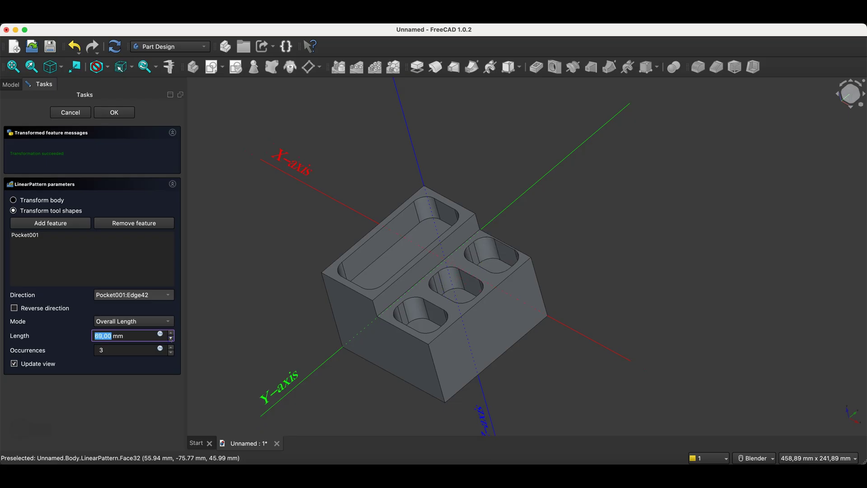
pyautogui.click(171, 339)
pyautogui.click(171, 338)
pyautogui.click(171, 338)
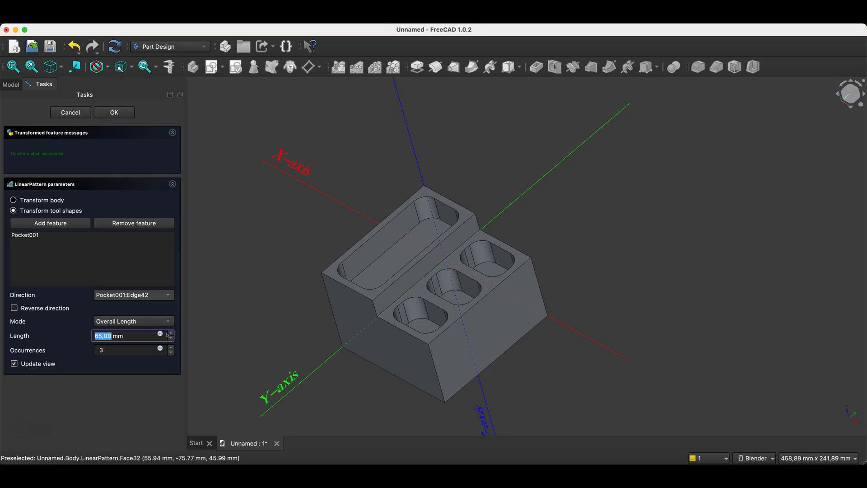
pyautogui.click(115, 112)
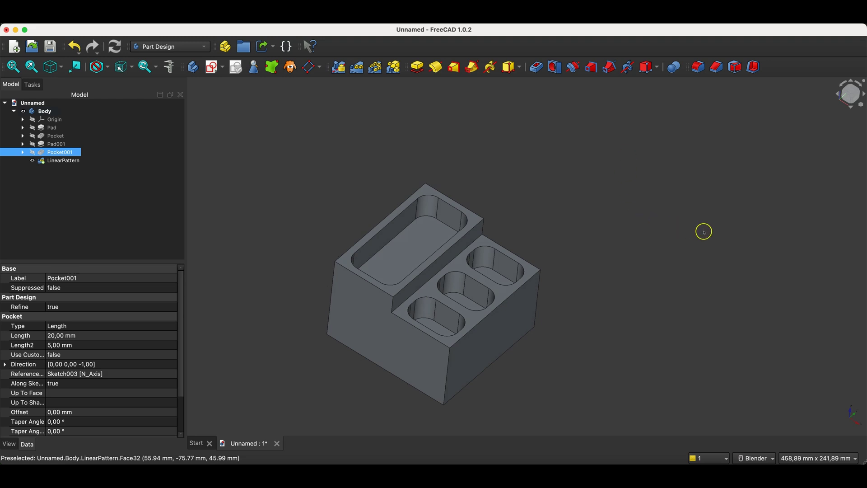
# Create a sketch on the stepped front face and project the lower block's outer vertical edge as external geometry.
pyautogui.click(418, 365)
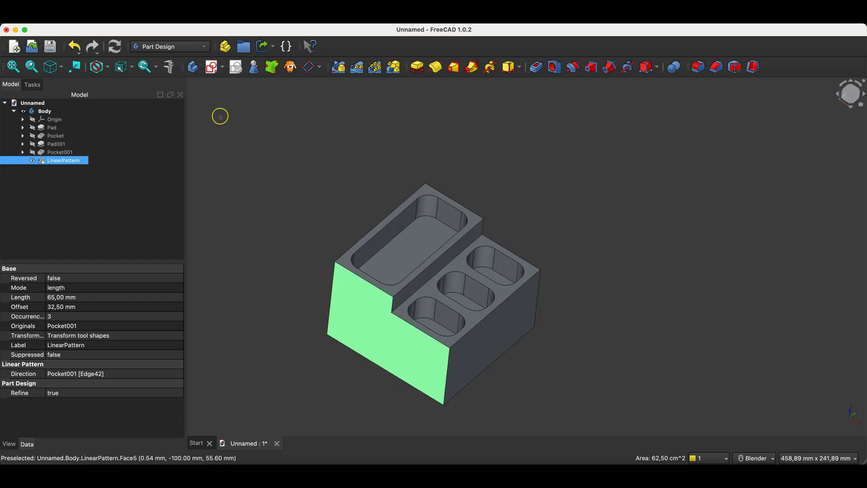
pyautogui.click(212, 69)
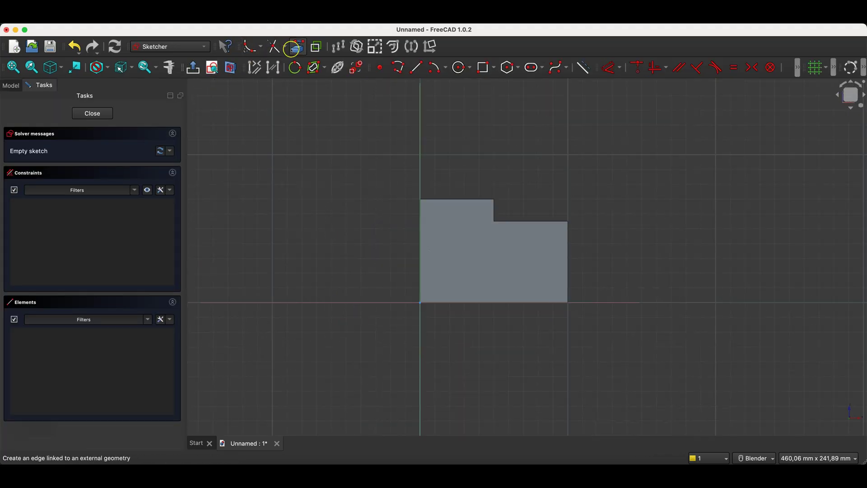
pyautogui.click(298, 48)
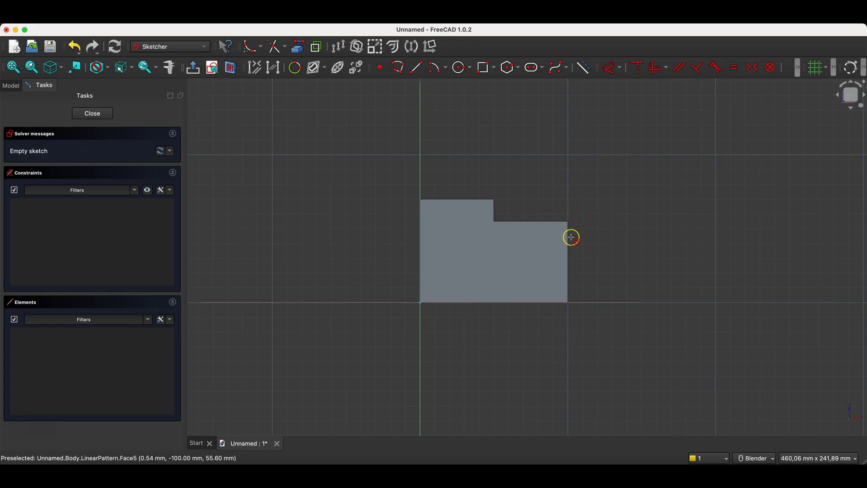
pyautogui.click(569, 237)
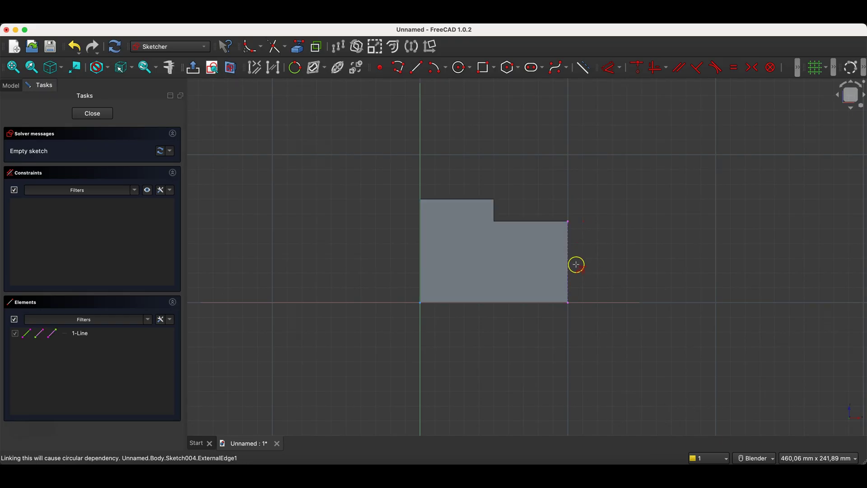
# Draw a rectangle 50 mm wide and about 35 mm high outward from the front face's lower-right corner.
pyautogui.click(482, 69)
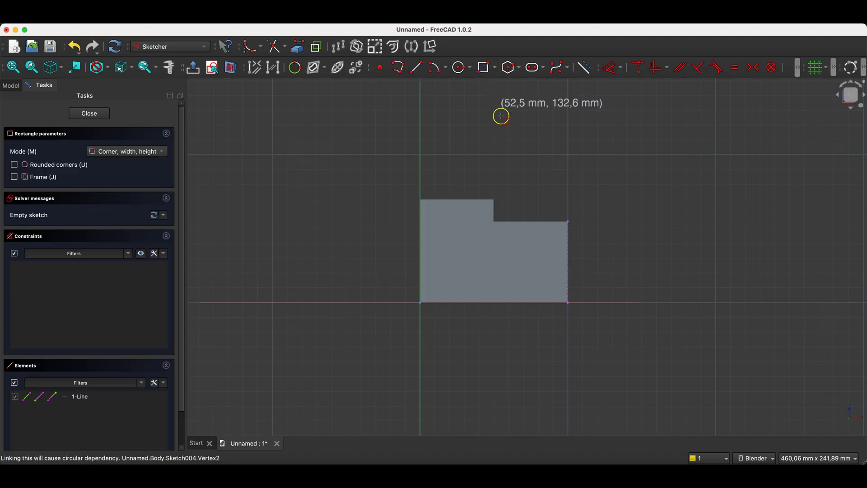
pyautogui.click(568, 303)
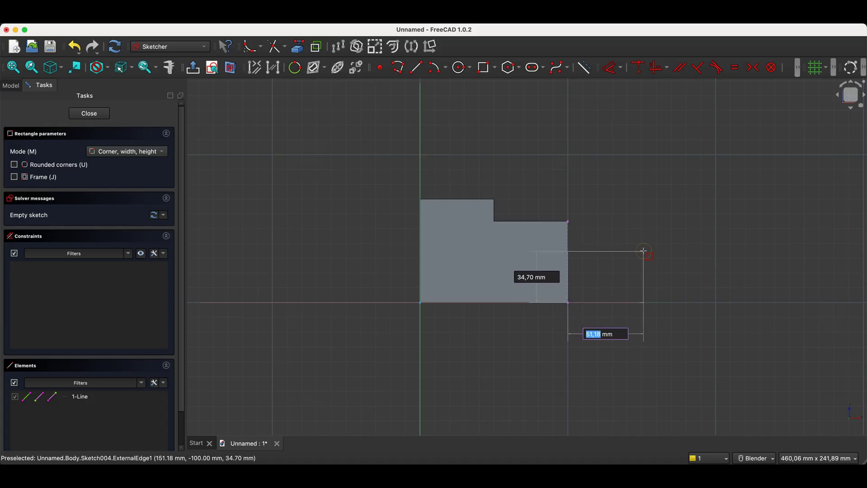
pyautogui.write('50')
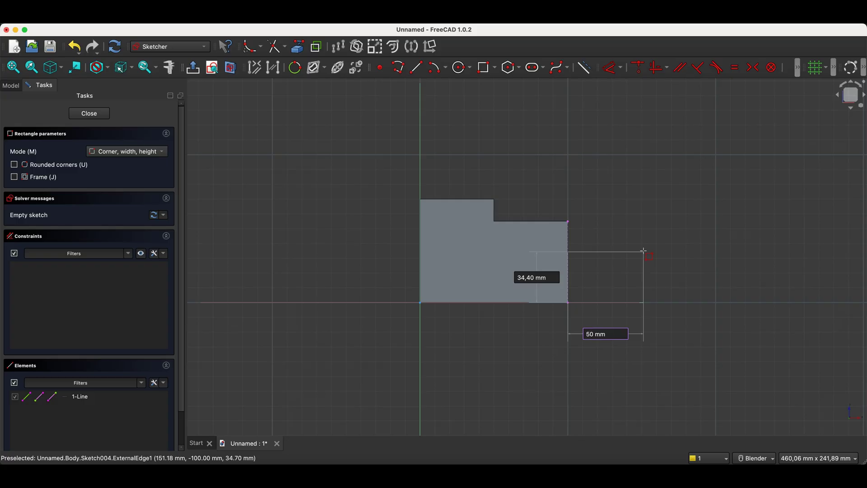
pyautogui.press('Tab')
pyautogui.click(643, 251)
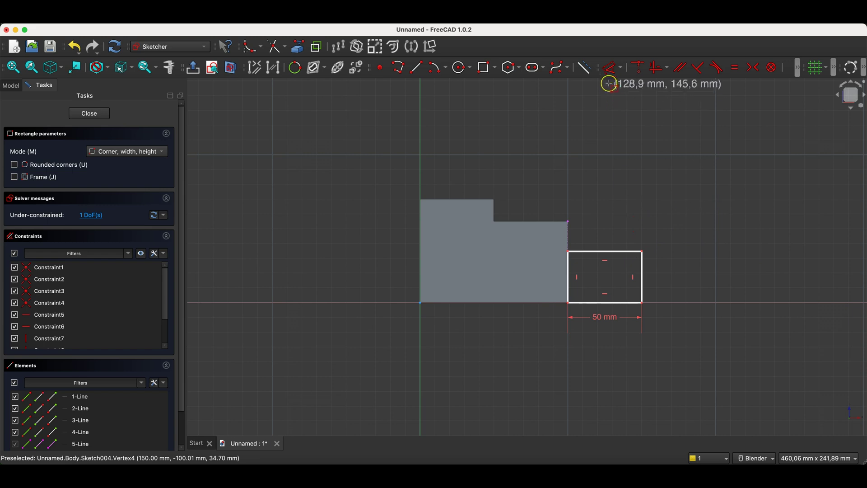
# Constrain the rectangle's upper corner 15 mm vertically below the top of the projected block edge, and close the sketch.
pyautogui.click(610, 70)
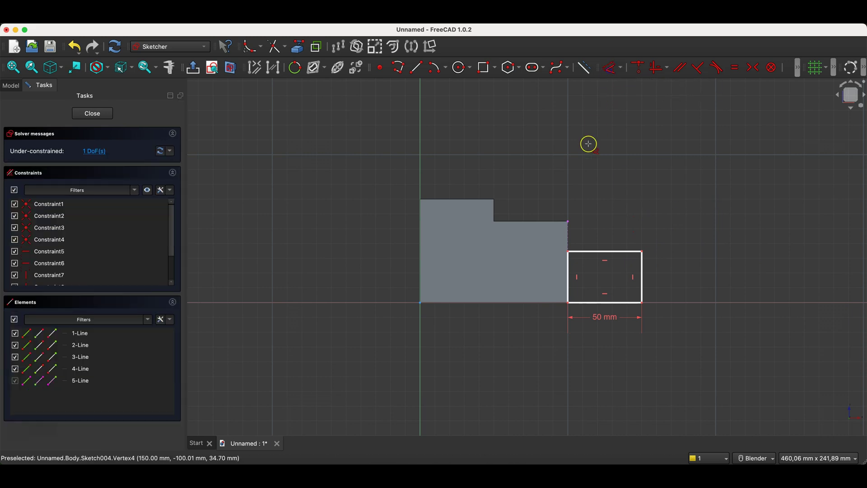
pyautogui.click(568, 250)
pyautogui.click(568, 222)
pyautogui.click(599, 230)
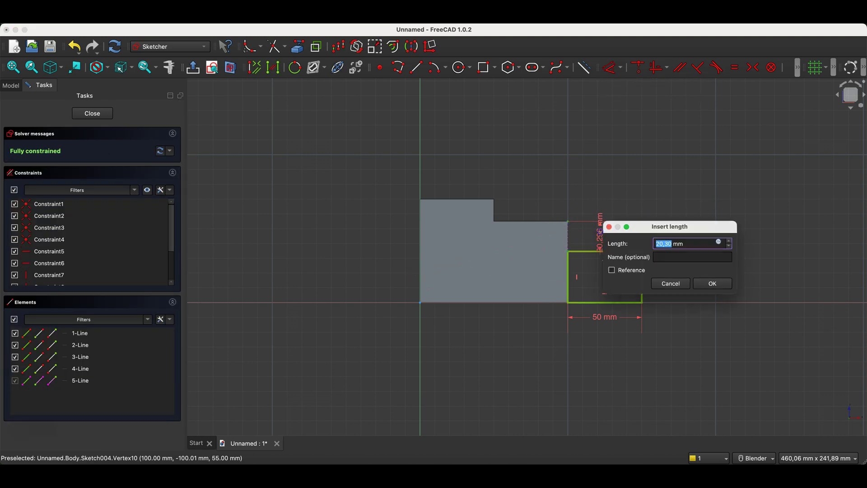
pyautogui.press('Return')
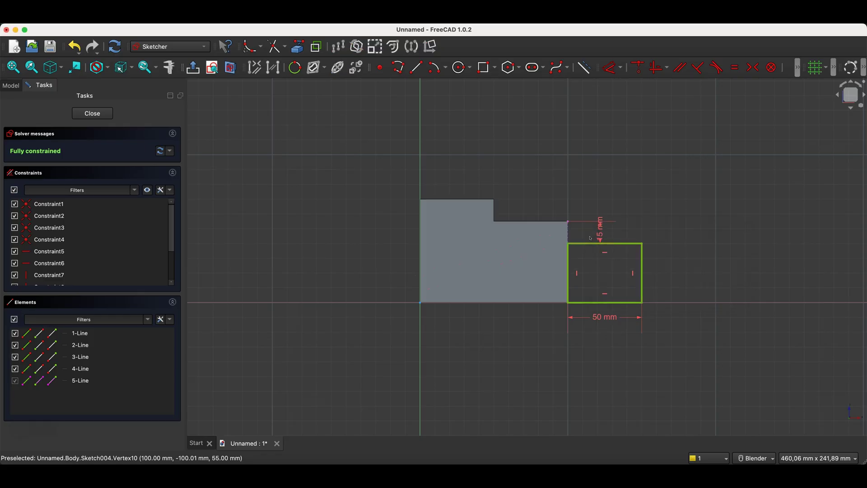
pyautogui.click(93, 114)
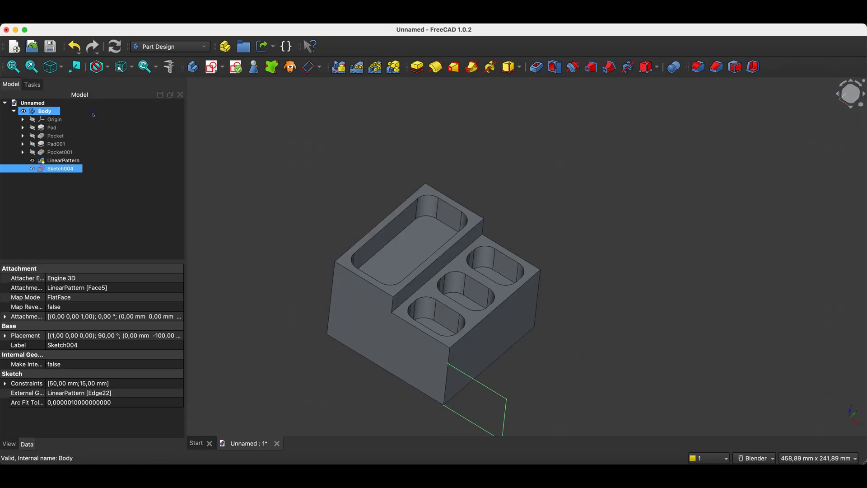
# Pad the rectangle in the reversed direction up to the block's opposite stepped end face.
pyautogui.click(421, 72)
pyautogui.click(14, 191)
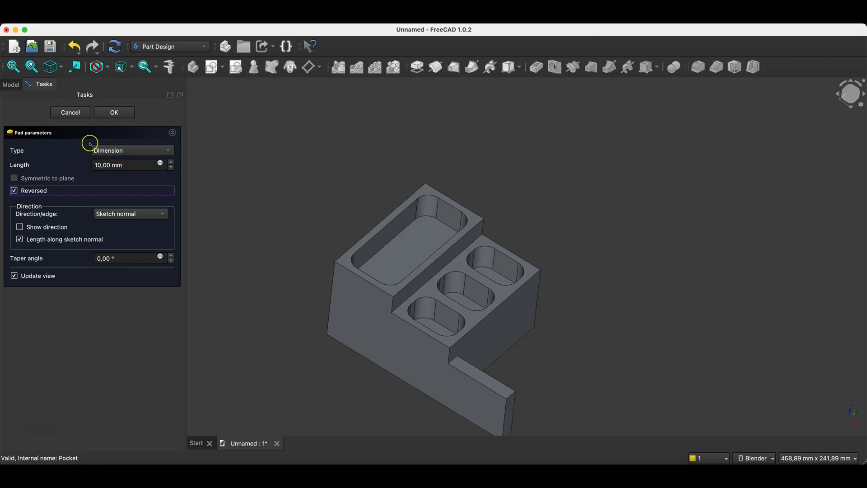
pyautogui.click(119, 153)
pyautogui.click(128, 185)
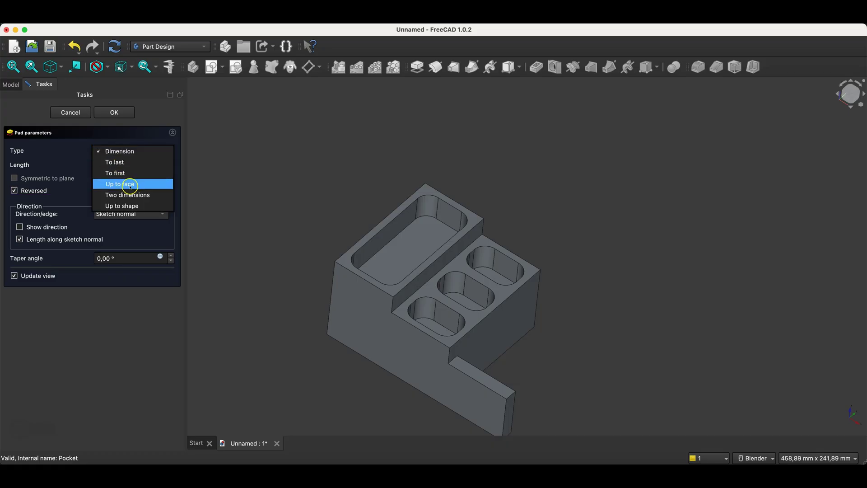
pyautogui.moveTo(476, 295); pyautogui.dragTo(539, 276, button='middle')
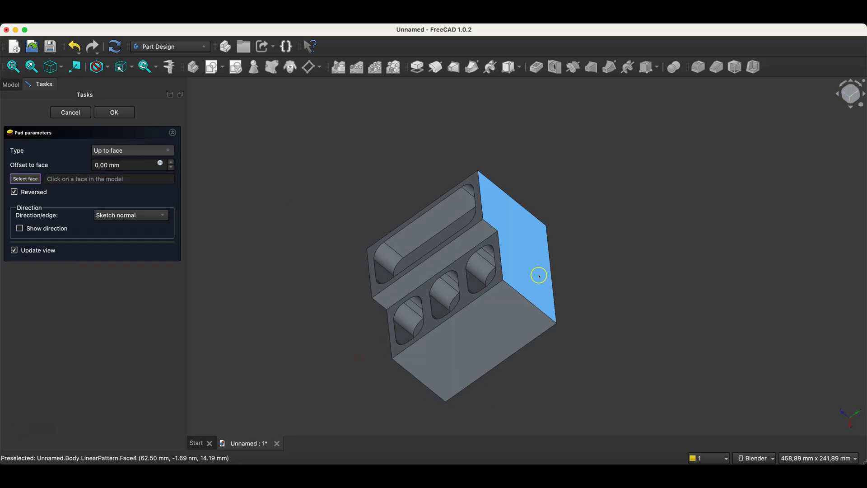
pyautogui.click(539, 275)
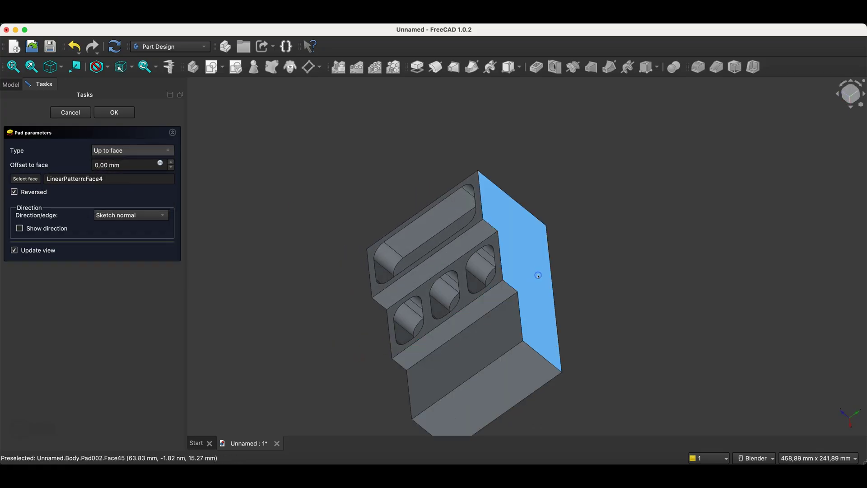
pyautogui.click(114, 112)
# Create a sketch on the new lowest step's top face and project its inner and outer long edges as external geometry.
pyautogui.moveTo(462, 298); pyautogui.dragTo(480, 398, button='middle')
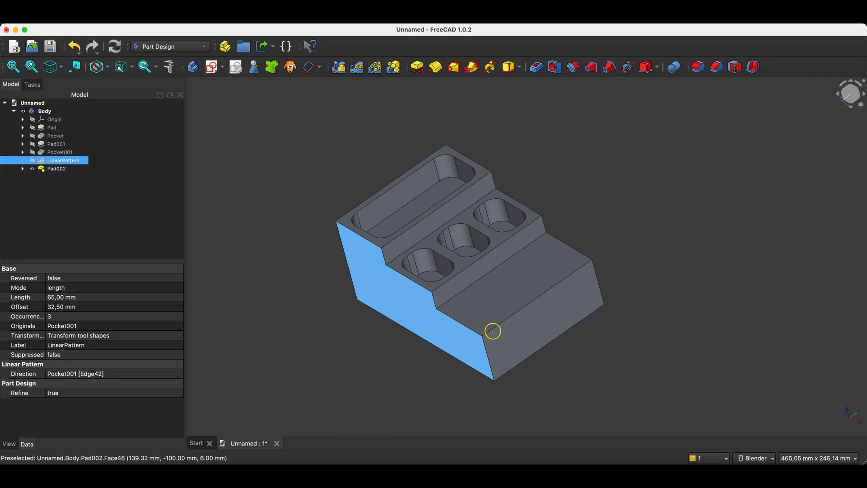
pyautogui.click(516, 277)
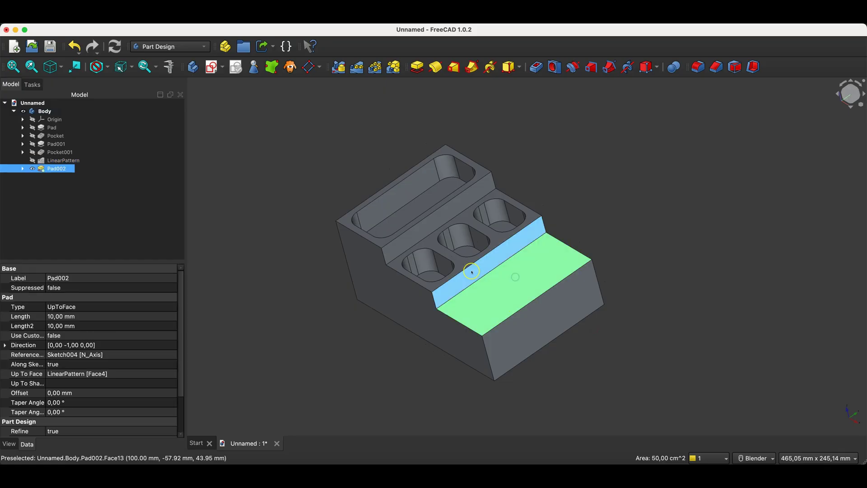
pyautogui.click(212, 67)
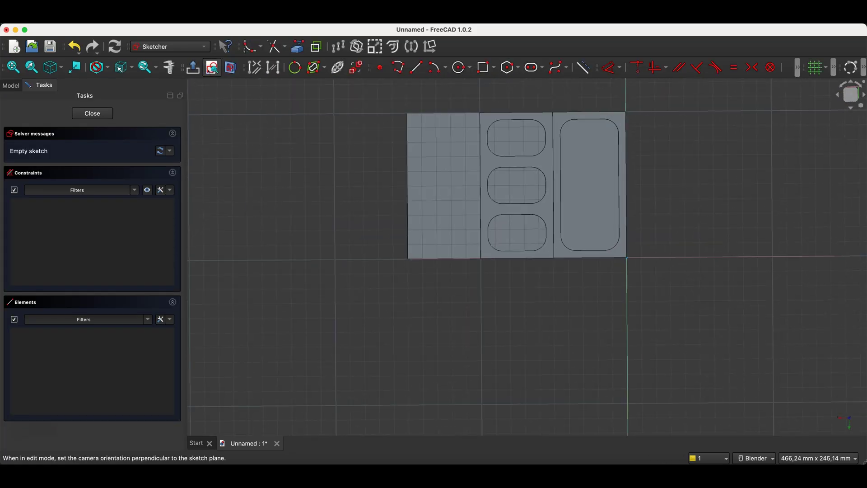
pyautogui.click(298, 48)
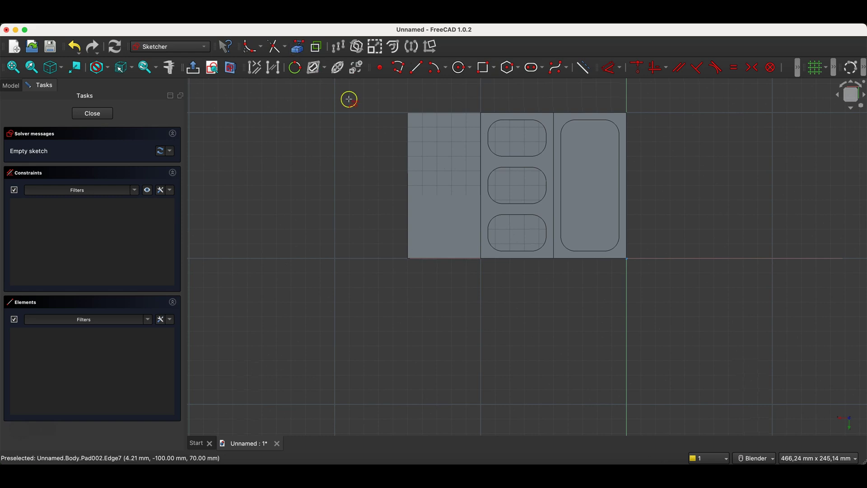
pyautogui.click(482, 155)
pyautogui.click(408, 162)
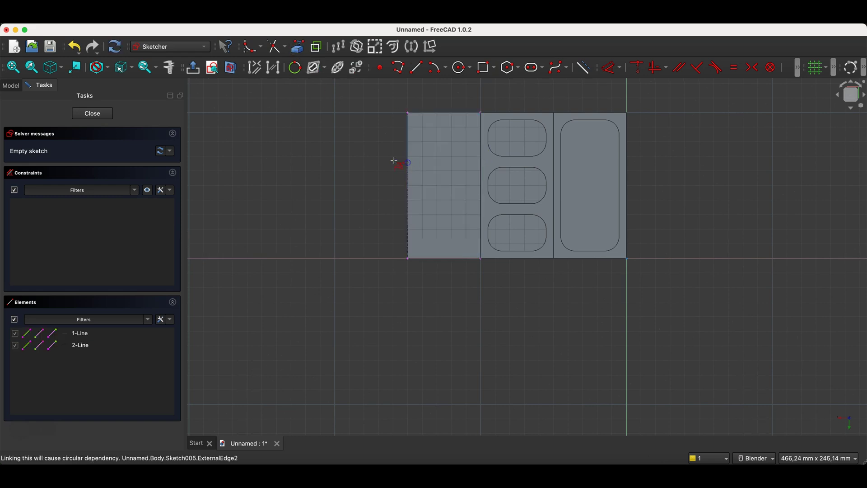
# Turn on the section view and draw a rectangle about 43 by 85 mm from the step's projected inner edge.
pyautogui.click(483, 69)
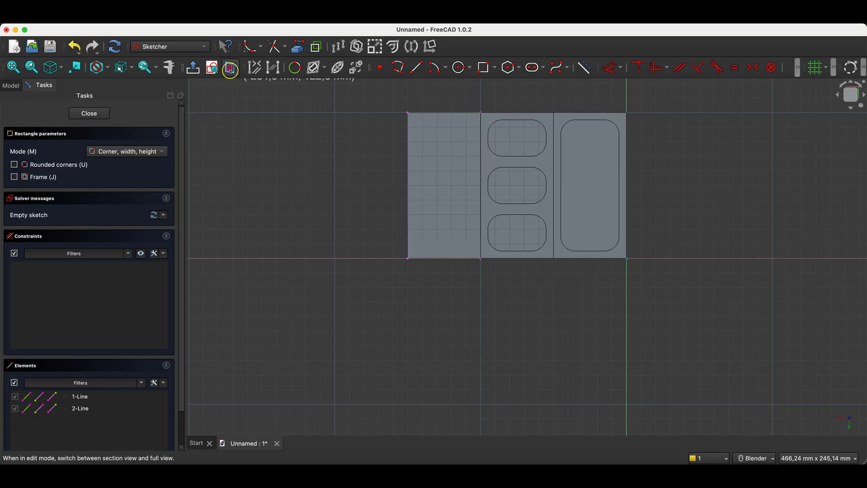
pyautogui.click(230, 68)
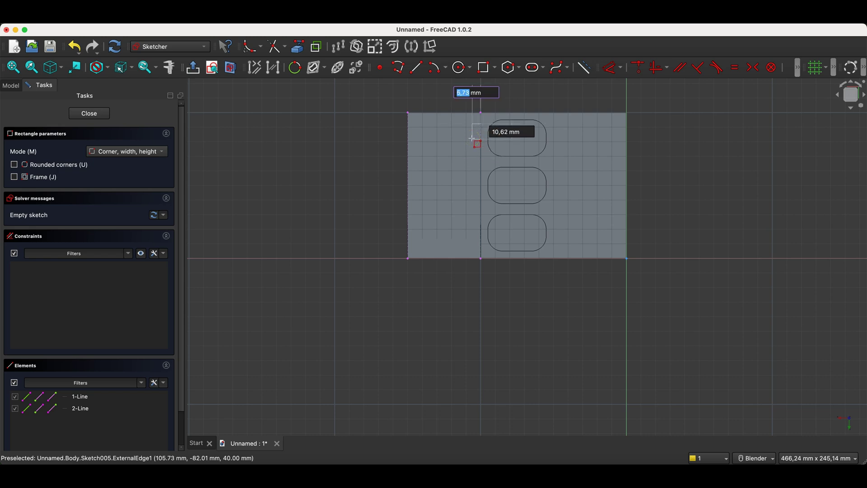
pyautogui.click(480, 124)
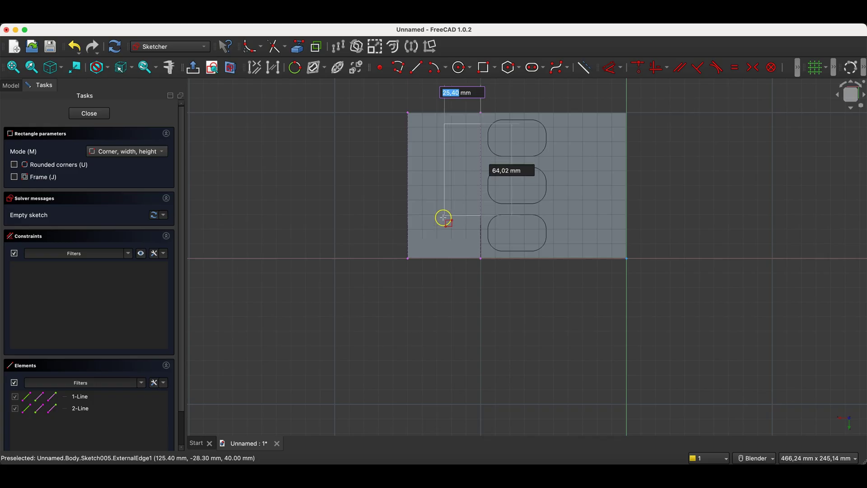
pyautogui.click(418, 247)
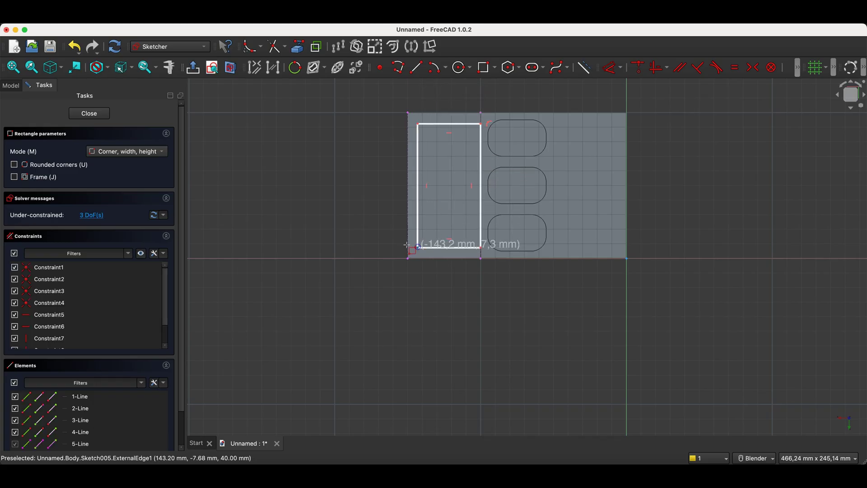
pyautogui.rightClick(364, 200)
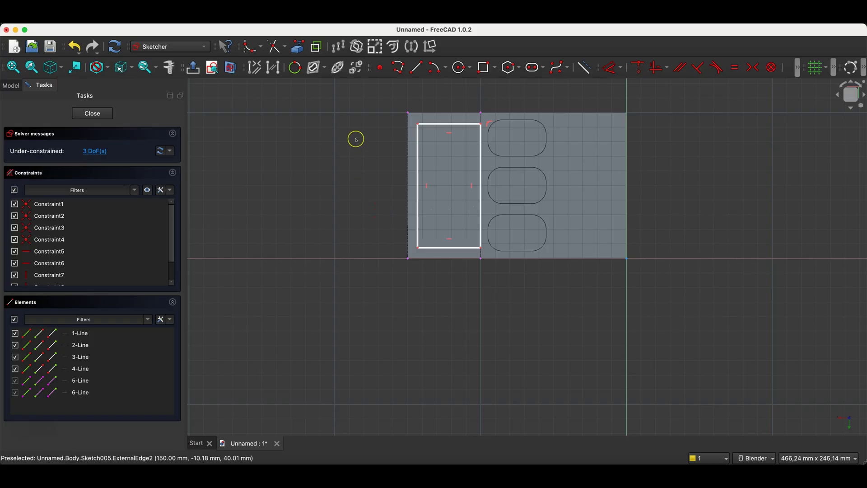
# Constrain the rectangle's outer corner 5 mm vertically and 5 mm horizontally from the step's nearest outer corner.
pyautogui.click(417, 125)
pyautogui.click(408, 113)
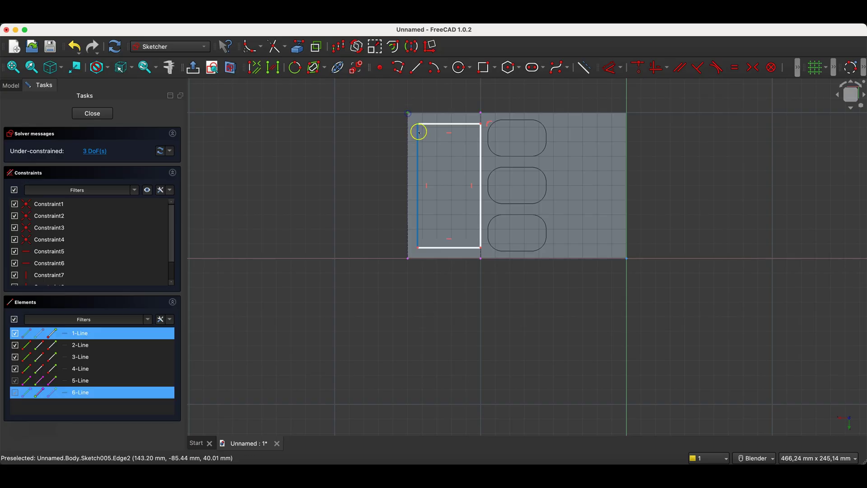
pyautogui.click(611, 70)
pyautogui.click(379, 117)
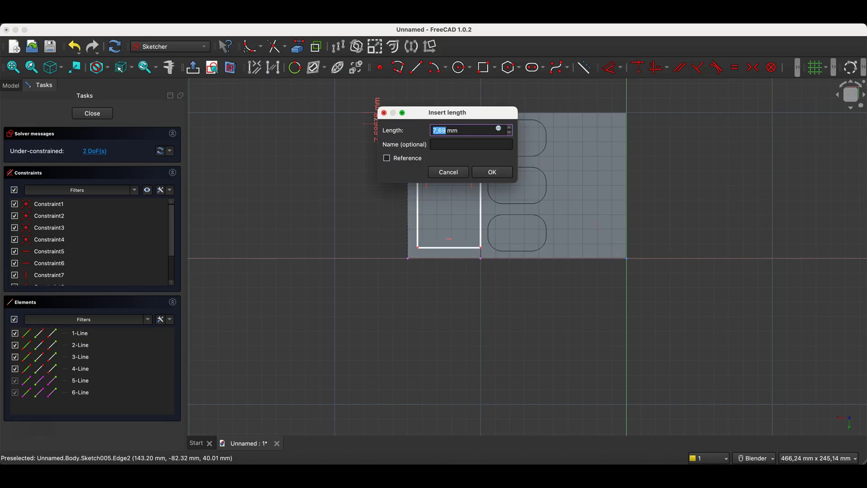
pyautogui.press('Return')
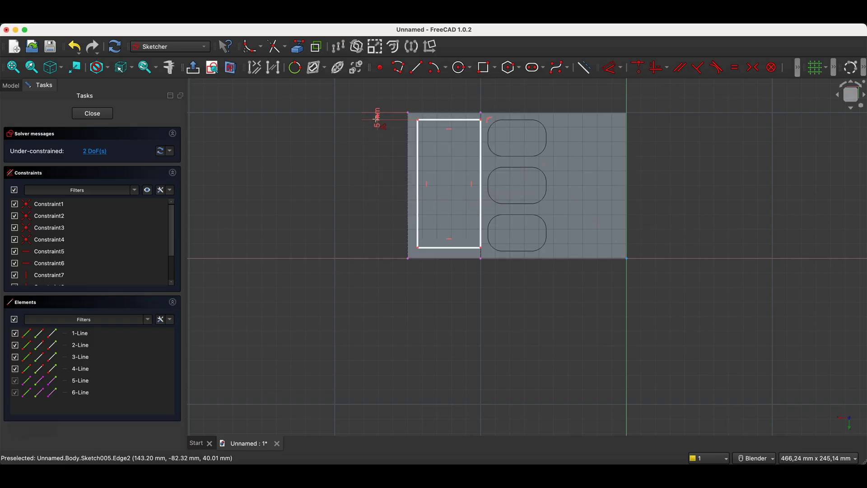
pyautogui.click(418, 119)
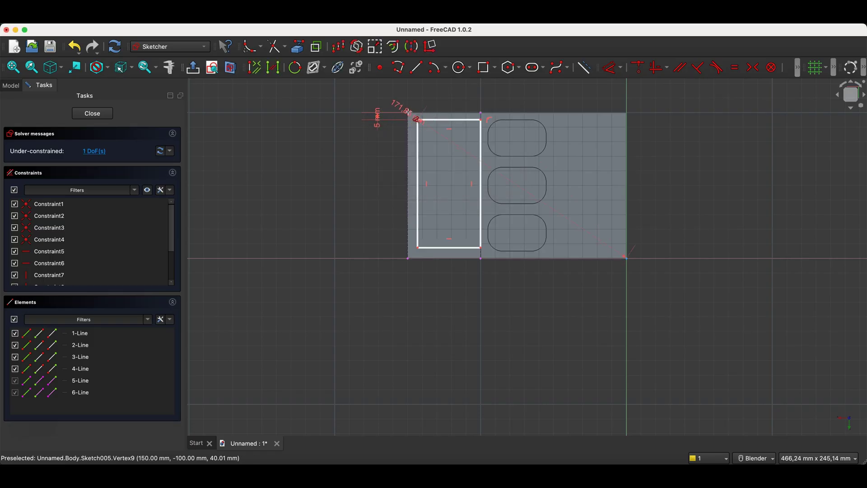
pyautogui.click(408, 113)
pyautogui.click(414, 94)
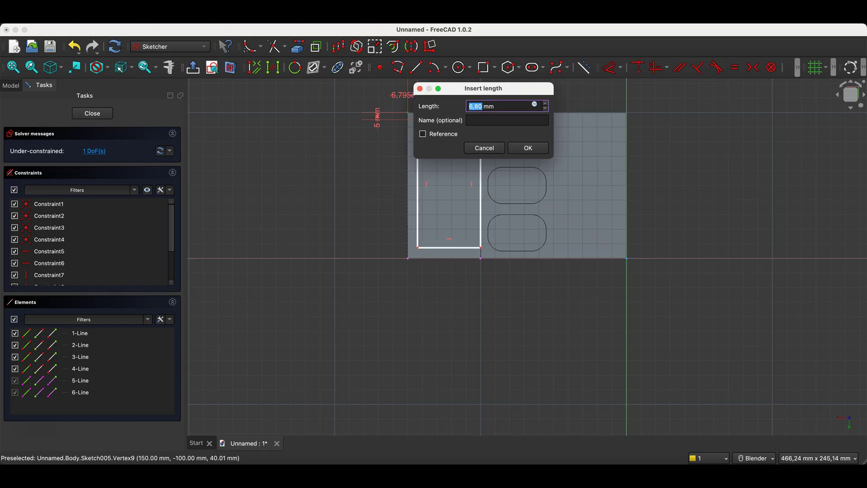
pyautogui.write('5')
pyautogui.press('Return')
# Constrain the rectangle's other outer corner 5 mm vertically from the step's end, and close the sketch.
pyautogui.click(415, 247)
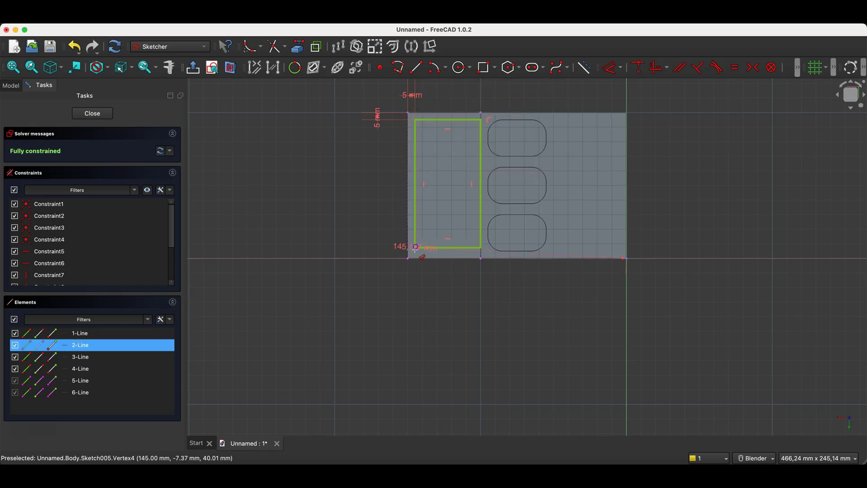
pyautogui.click(388, 250)
pyautogui.write('5')
pyautogui.press('Return')
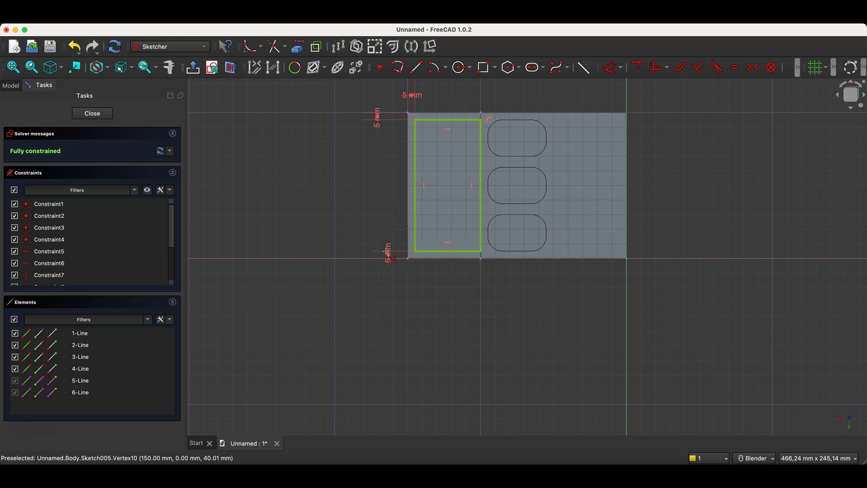
pyautogui.click(92, 114)
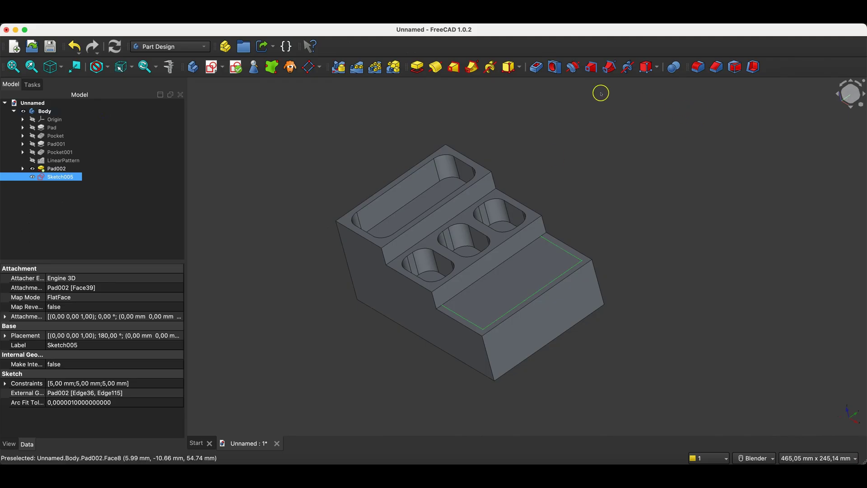
# Cut the rectangle into the lowest step as a pocket 20 mm deep.
pyautogui.click(538, 67)
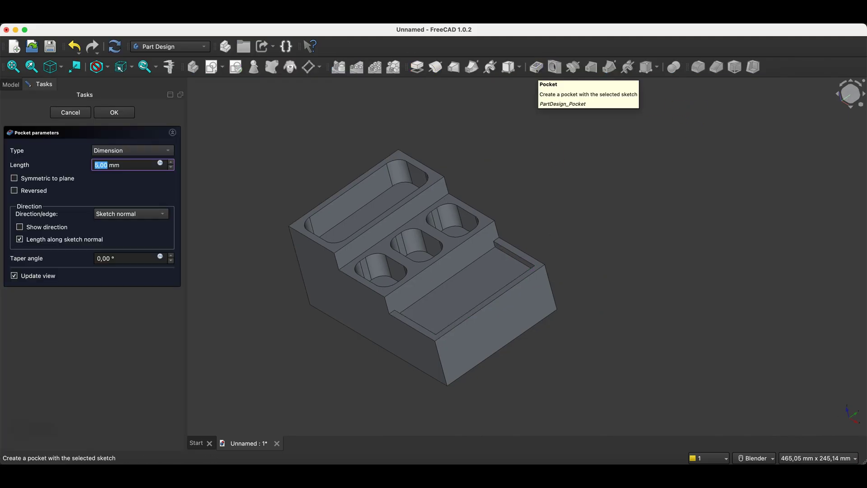
pyautogui.write('10')
pyautogui.press('Return')
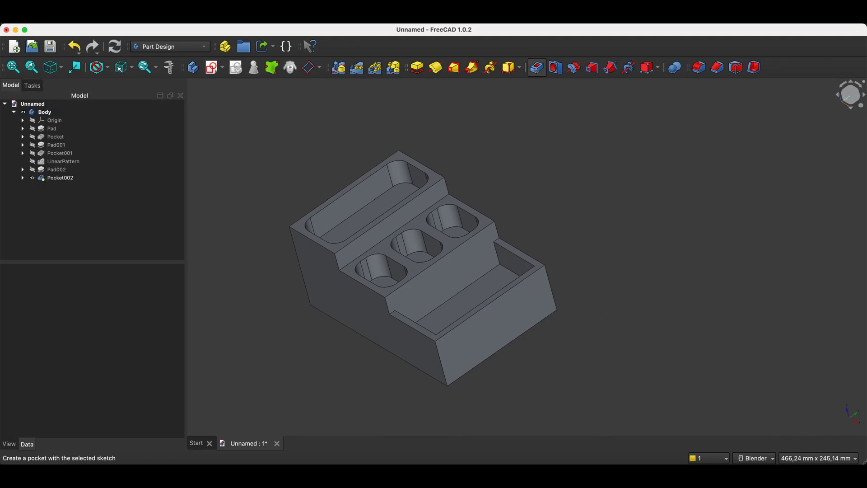
# Start a fillet and select the two vertical outer corner edges at the lowest step's end.
pyautogui.moveTo(521, 244); pyautogui.dragTo(599, 240, button='middle')
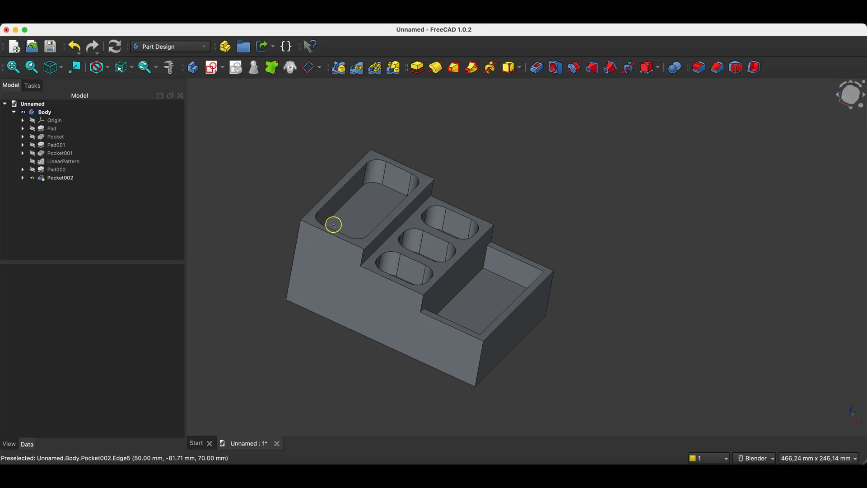
pyautogui.click(699, 68)
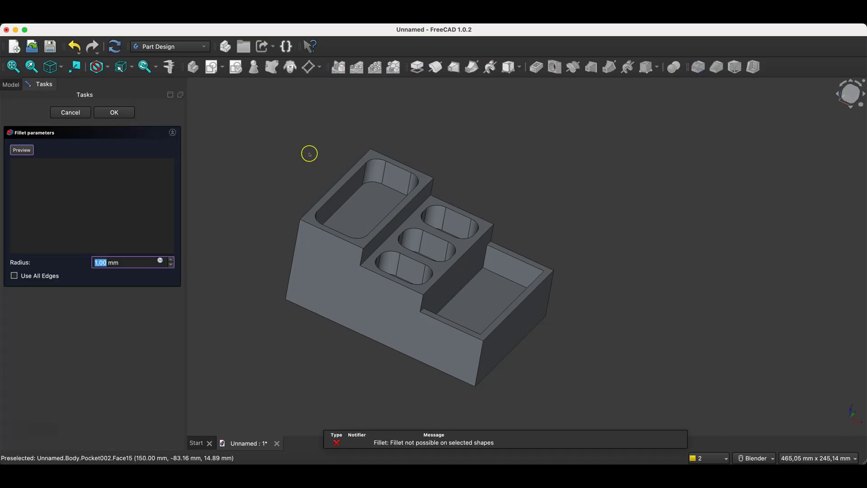
pyautogui.click(481, 362)
pyautogui.moveTo(486, 291); pyautogui.dragTo(583, 381, button='middle')
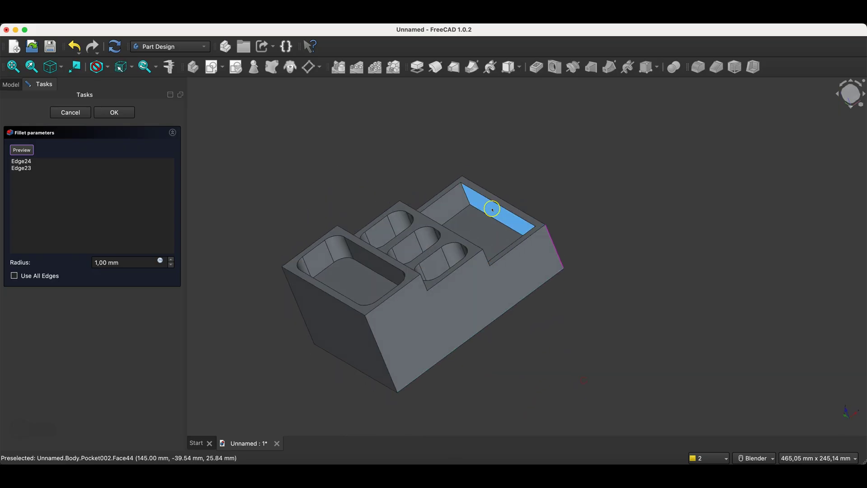
# Add the two vertical inner corner edges at the outer end of the lowest step's pocket to the fillet selection.
pyautogui.click(466, 194)
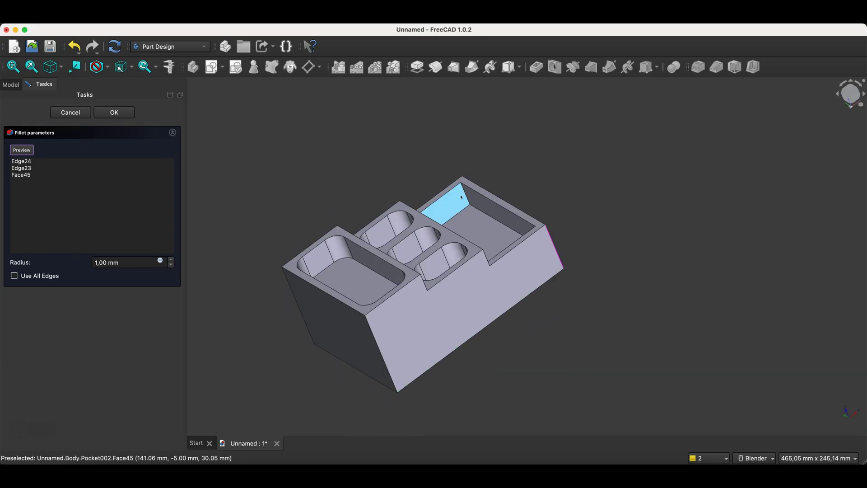
pyautogui.click(461, 196)
pyautogui.scroll(5, 465, 203)
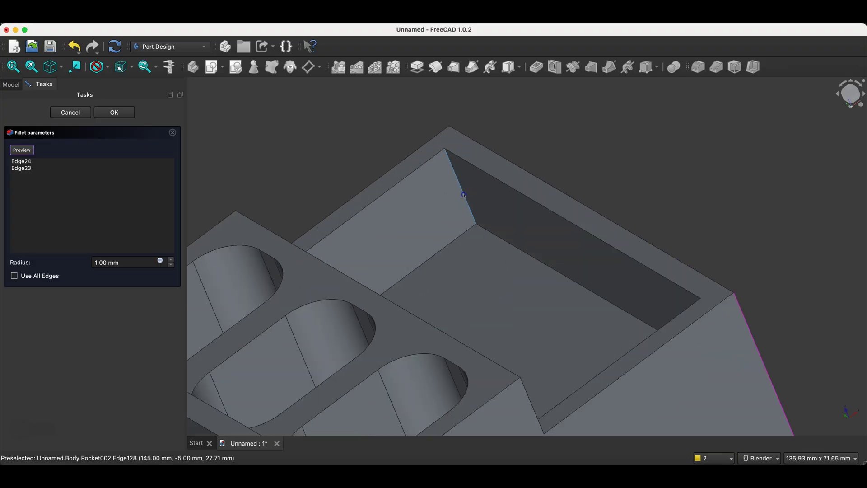
pyautogui.click(474, 181)
pyautogui.click(412, 231)
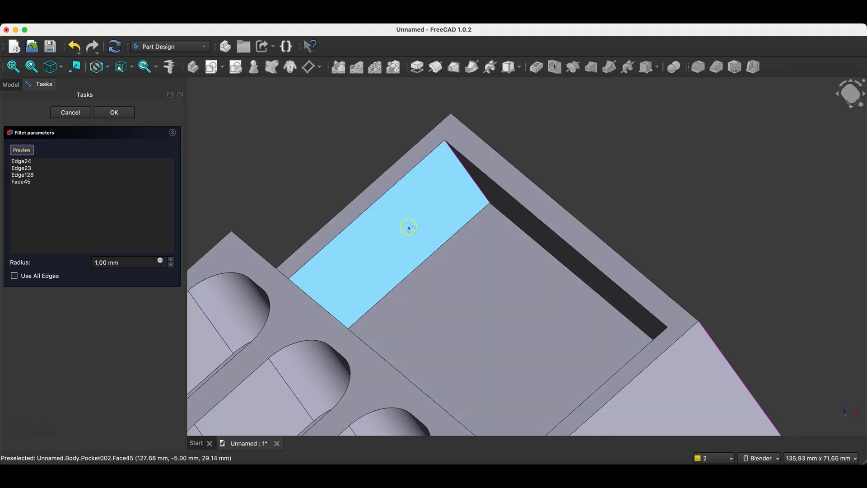
pyautogui.click(409, 226)
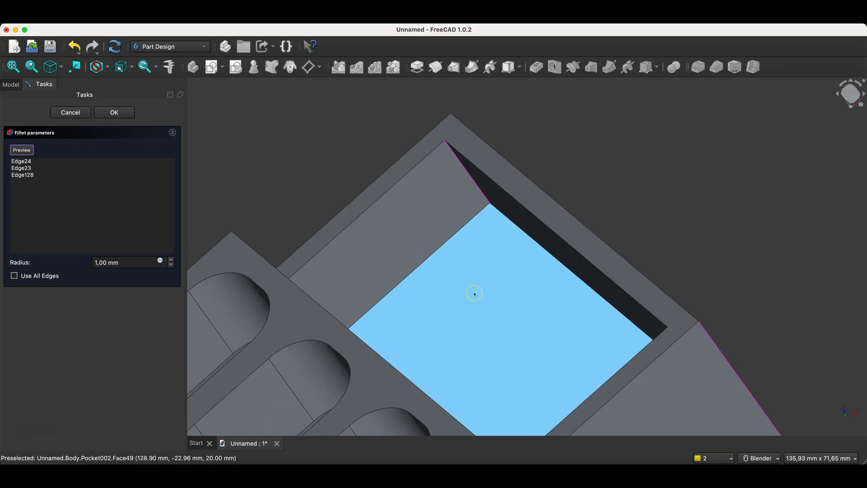
pyautogui.moveTo(475, 294); pyautogui.dragTo(397, 294, button='middle')
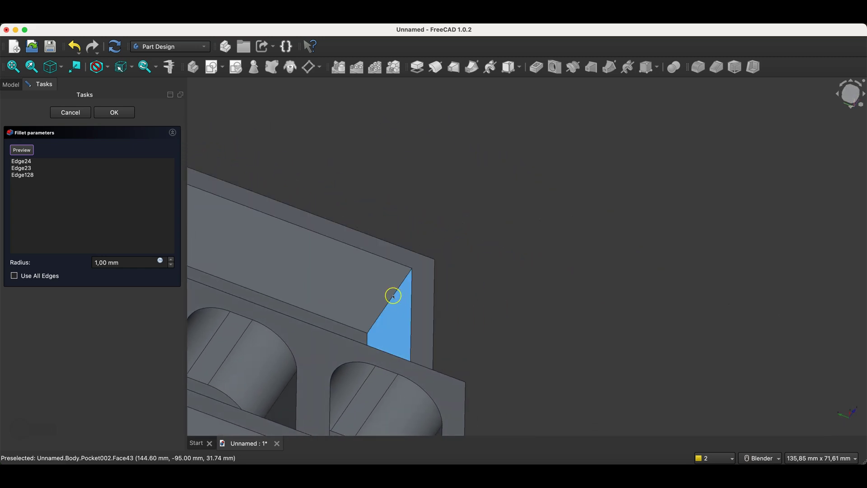
pyautogui.click(393, 296)
# Add the two vertical outer corner edges at the tallest step's end to the fillet selection.
pyautogui.scroll(-8, 441, 242)
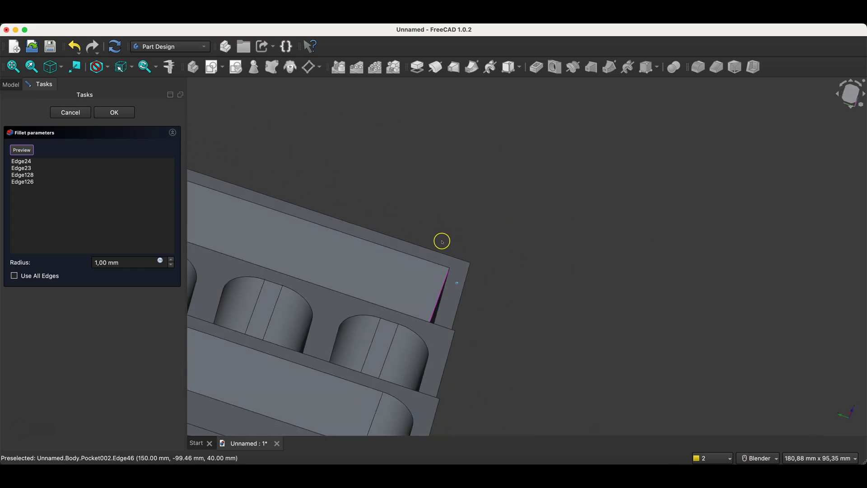
pyautogui.click(355, 333)
pyautogui.moveTo(354, 333); pyautogui.dragTo(483, 322, button='middle')
pyautogui.click(484, 322)
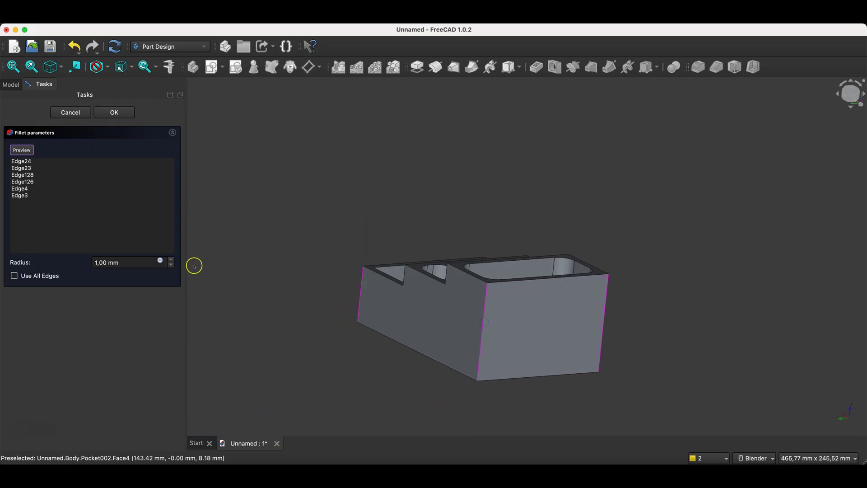
# Set the fillet radius to 10 mm for the selected edges and apply the fillet.
pyautogui.click(172, 259)
pyautogui.click(172, 260)
pyautogui.click(172, 259)
pyautogui.click(172, 260)
pyautogui.click(172, 260)
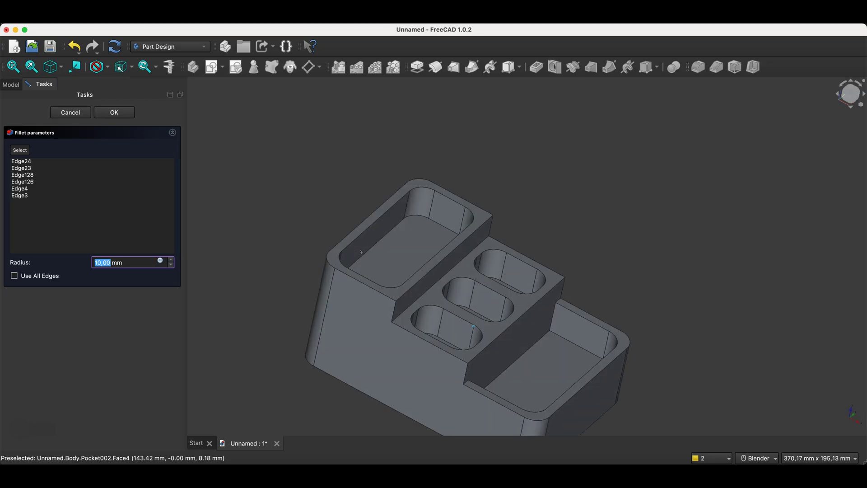
pyautogui.click(114, 112)
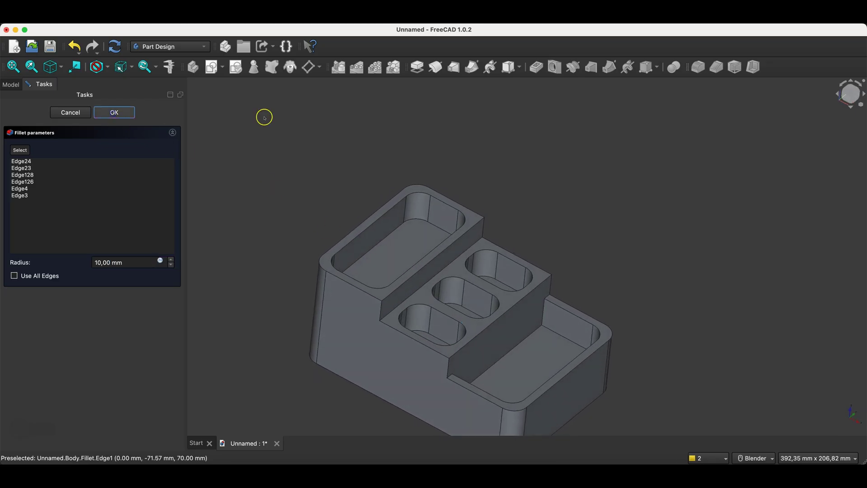
pyautogui.scroll(-2, 534, 132)
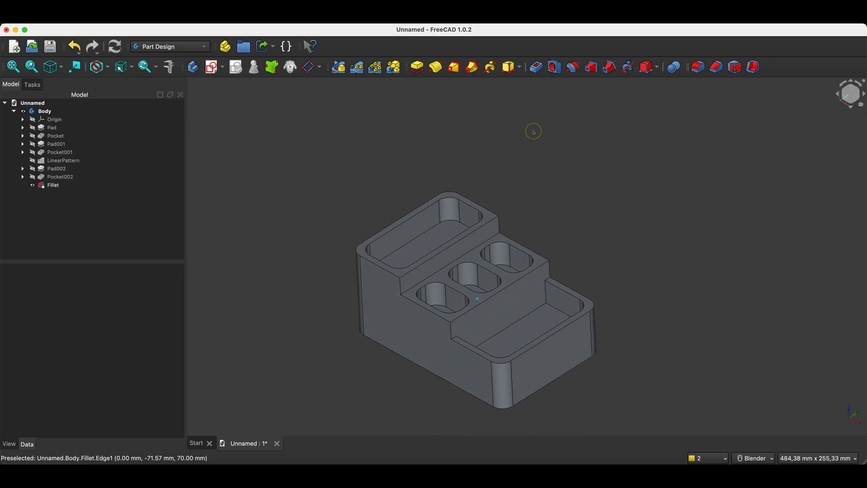
pyautogui.scroll(2, 534, 132)
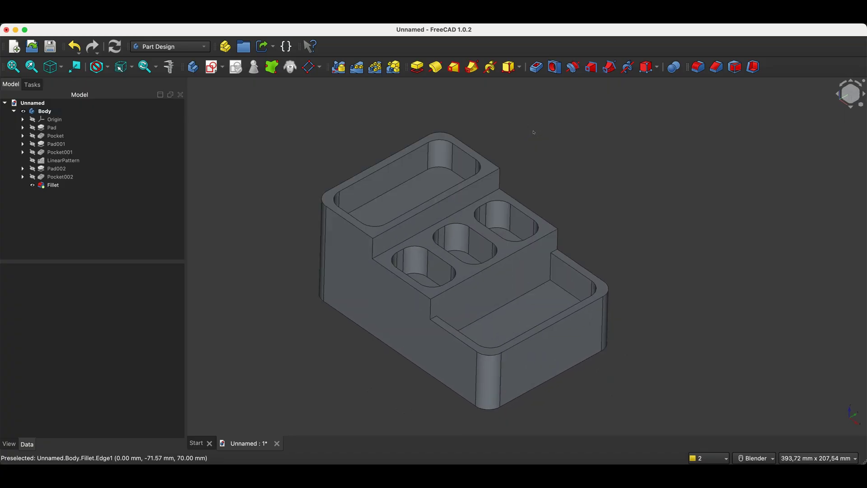